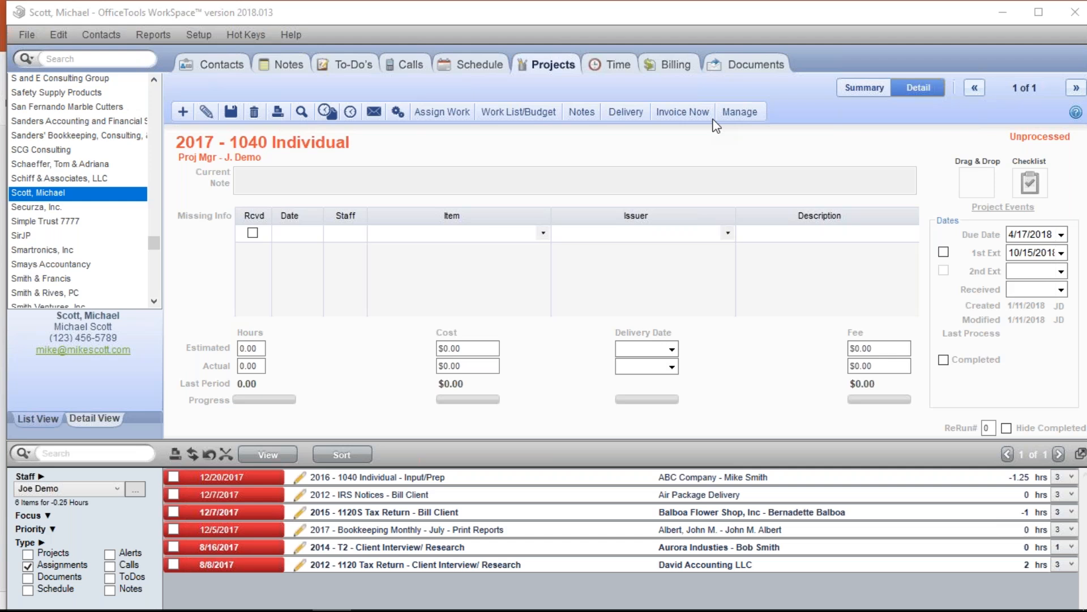
Maximize the window and open the 1040 Individual project definition for editing
double_click(592, 8)
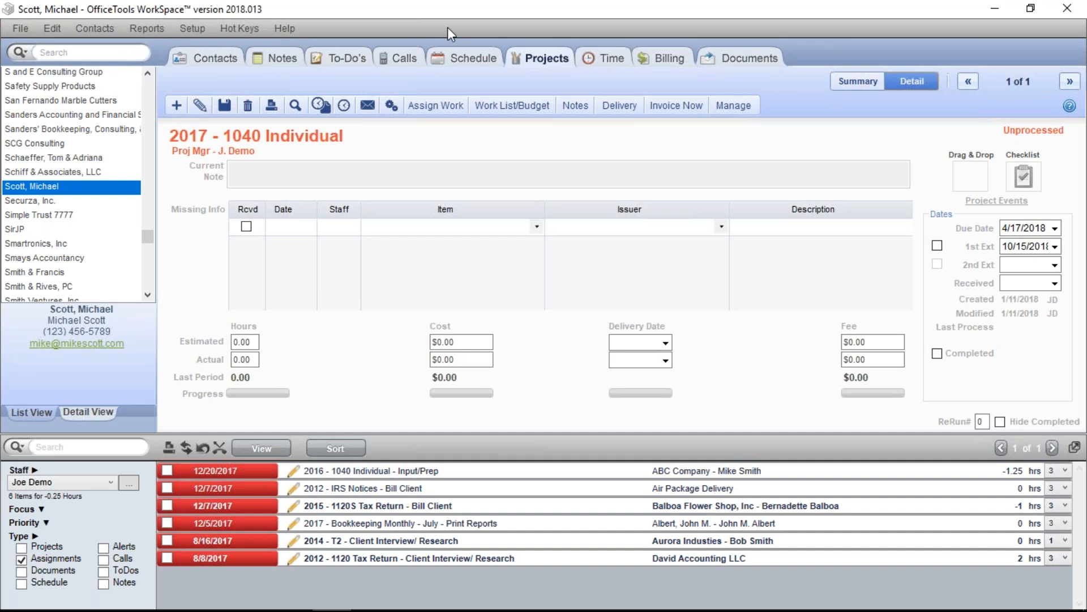
click(202, 28)
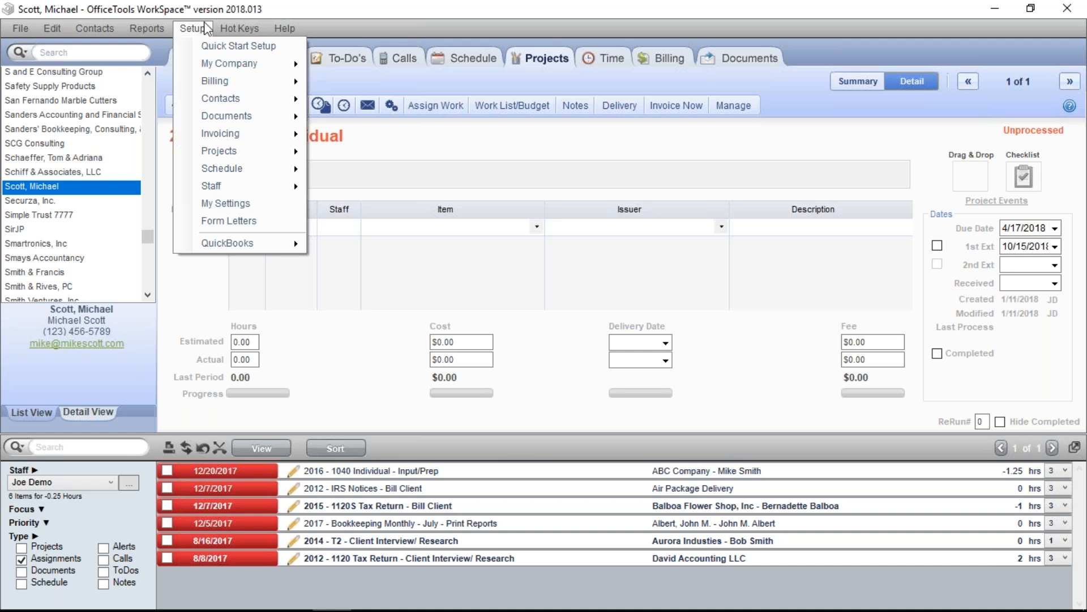
mouse_move(260, 155)
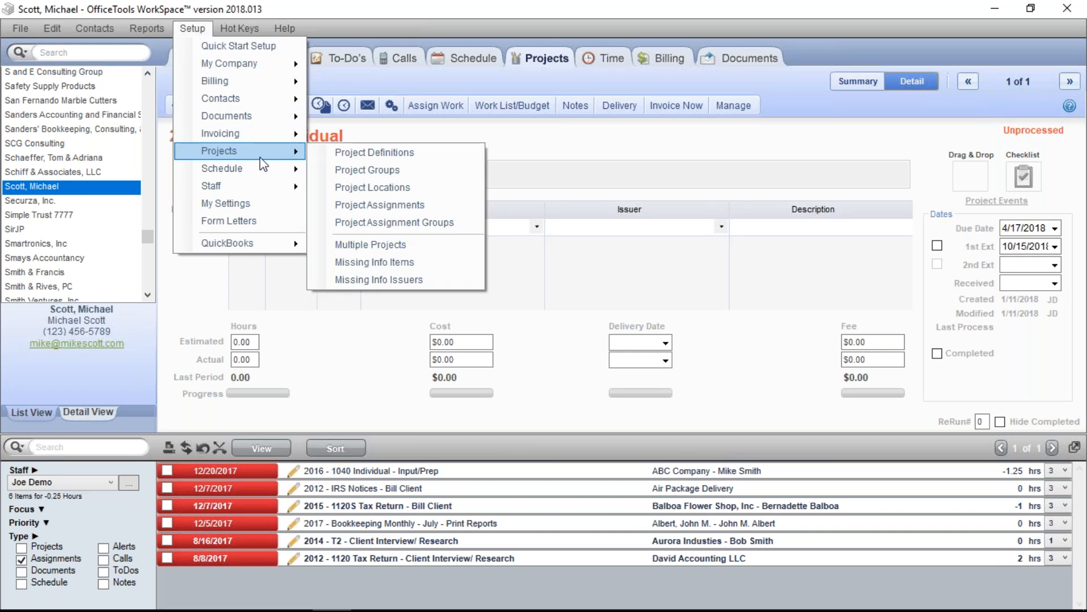
click(374, 154)
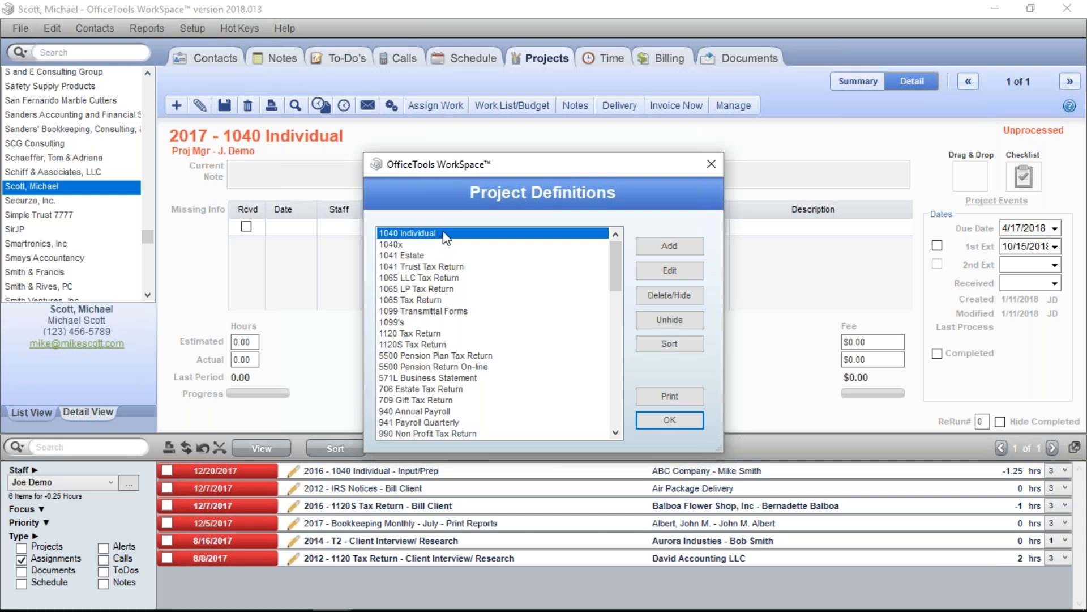
click(660, 267)
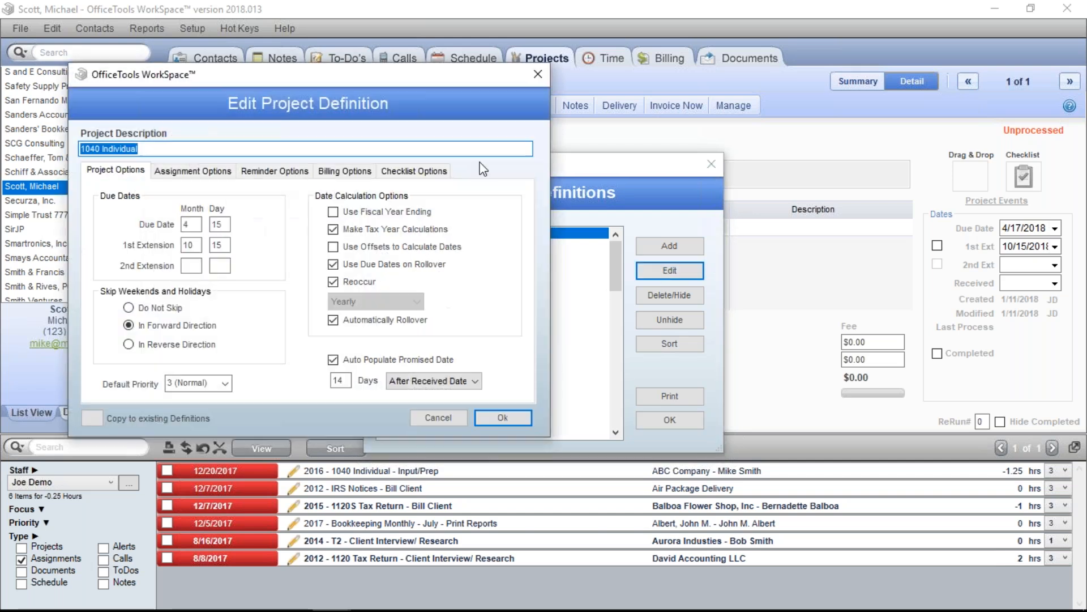
Examine the 1040 Individual definition's project options, including the choices for what the automatic promised date is based on
drag(306, 78, 492, 124)
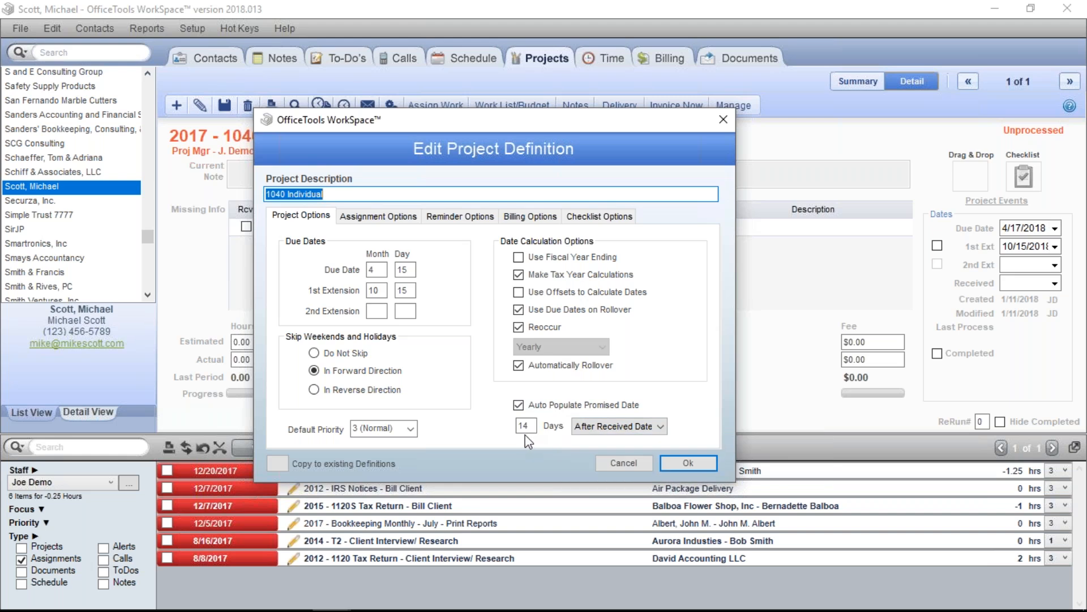
click(661, 430)
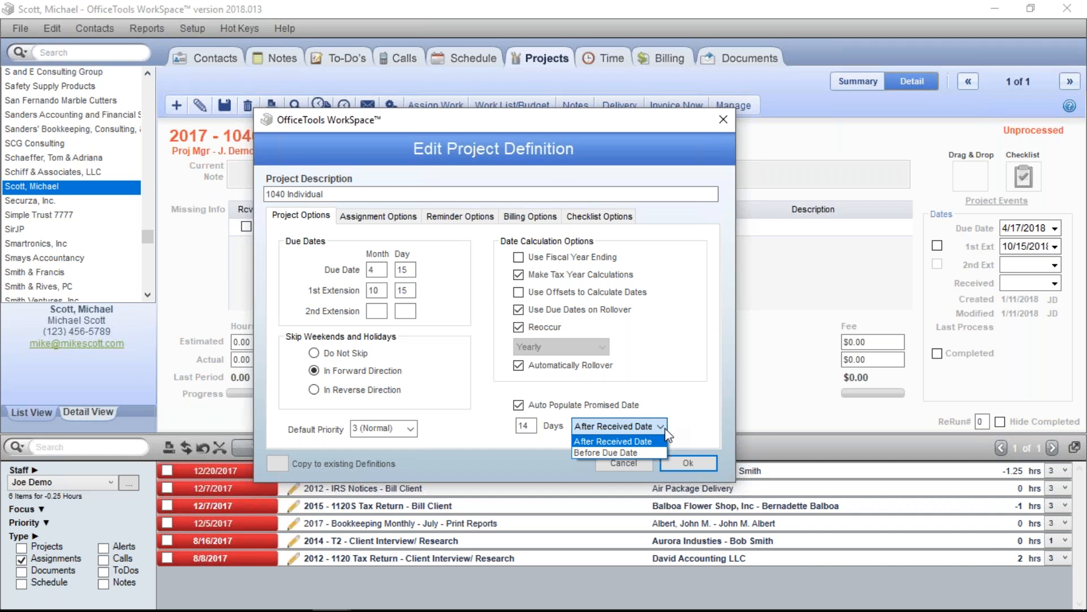
click(481, 118)
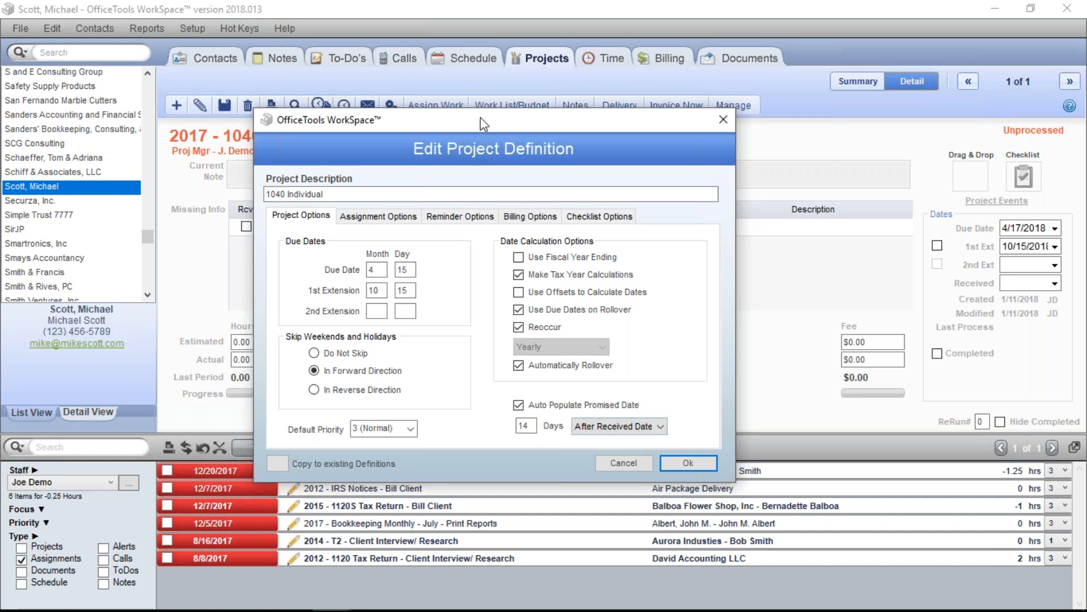
drag(480, 120, 313, 100)
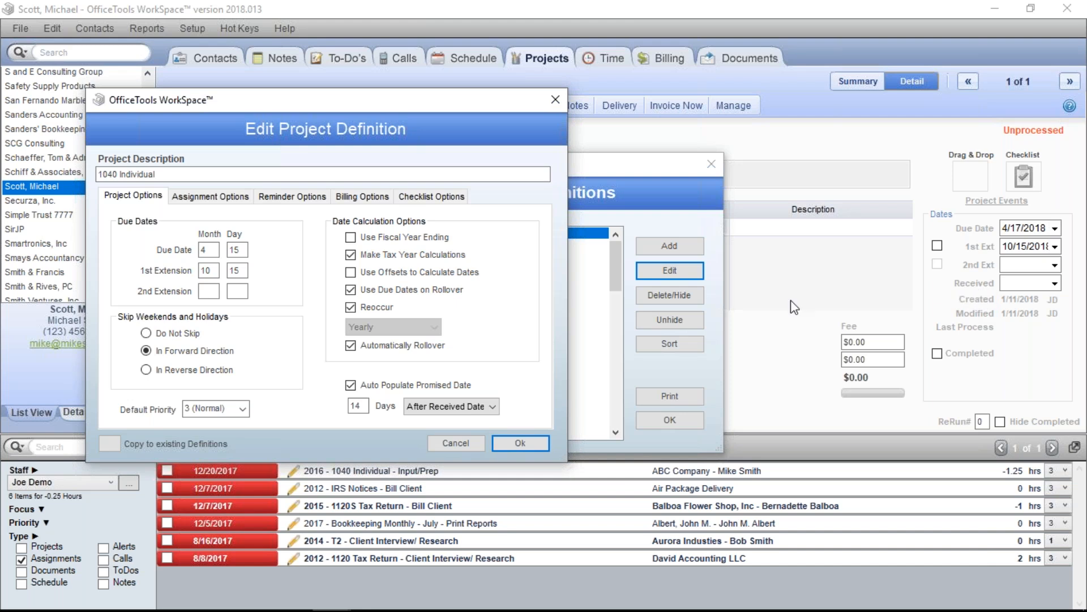
Set the workflow type in the 1040 Individual definition's assignment options to Advanced
click(243, 199)
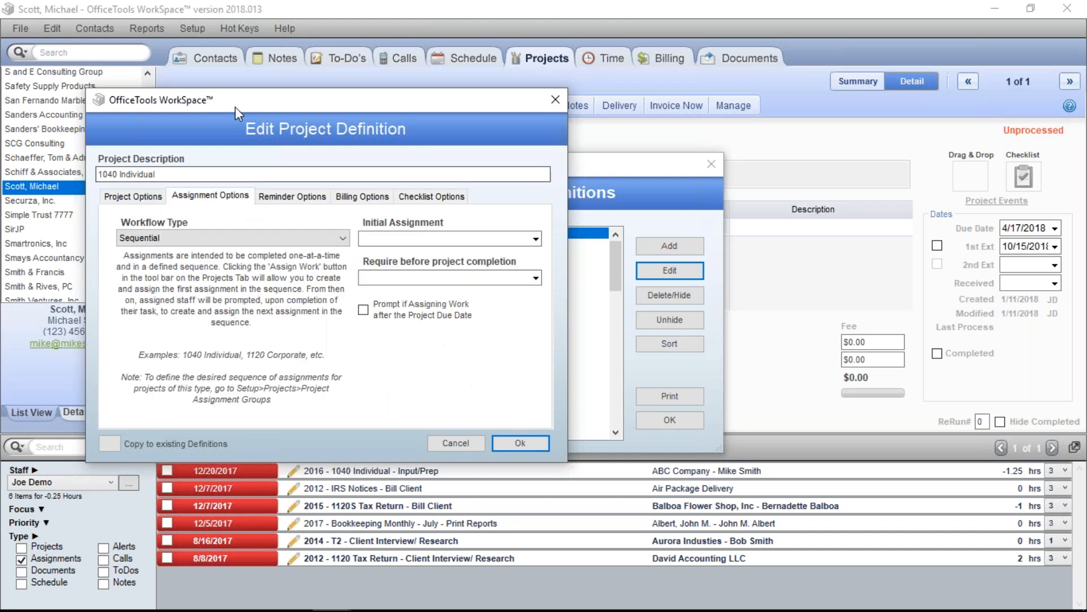
drag(236, 107, 440, 128)
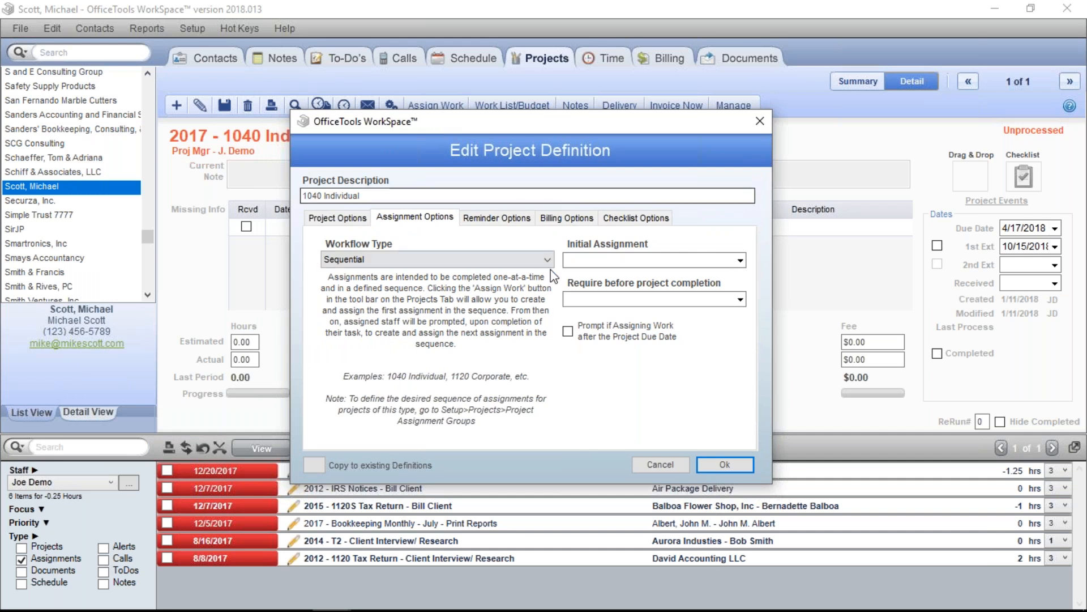
click(533, 259)
click(528, 294)
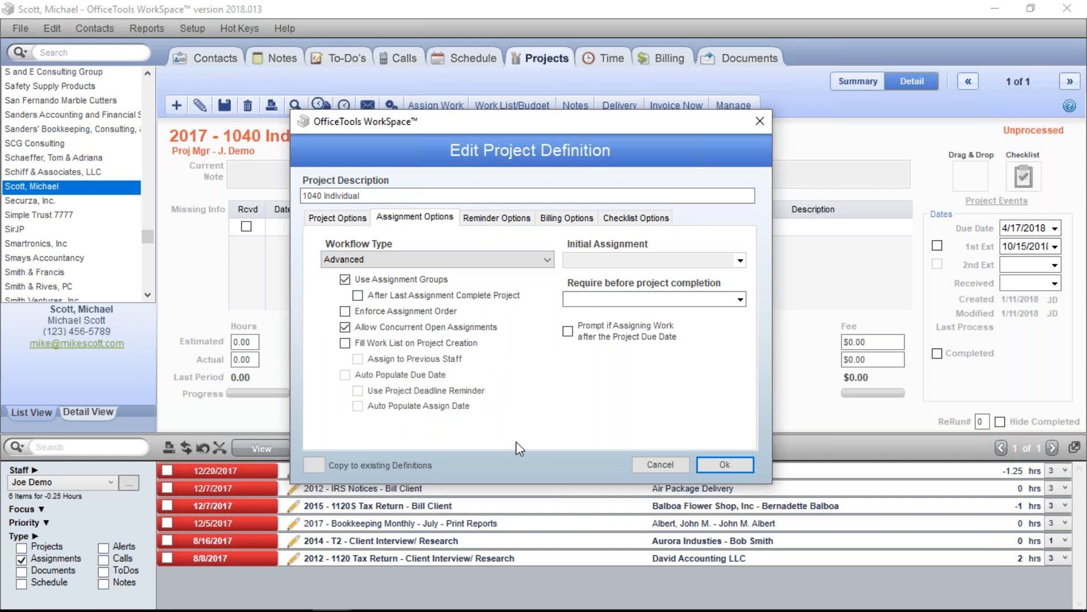
click(547, 261)
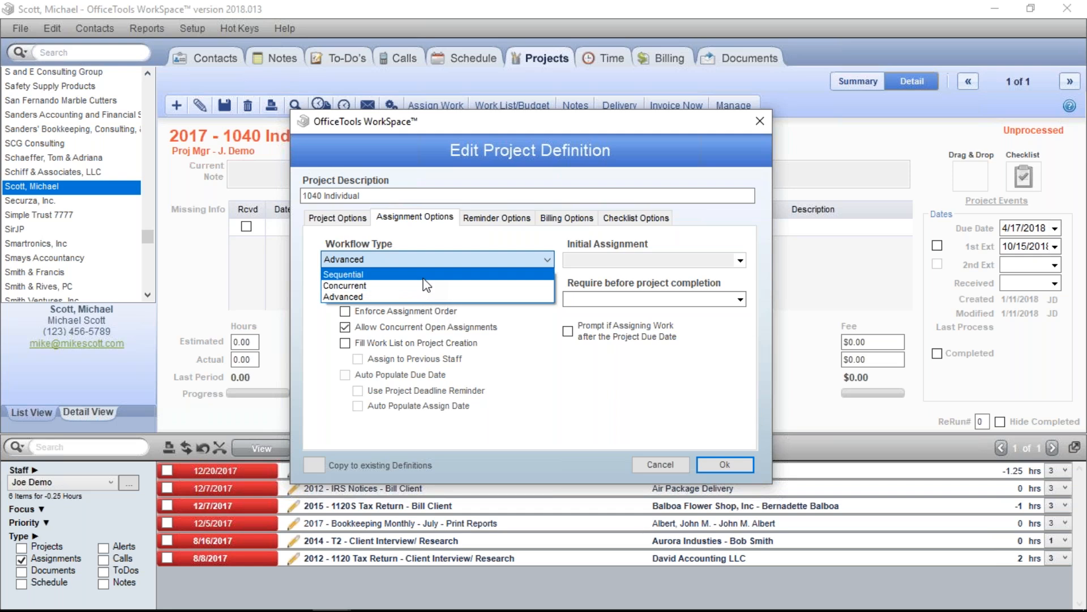
click(474, 237)
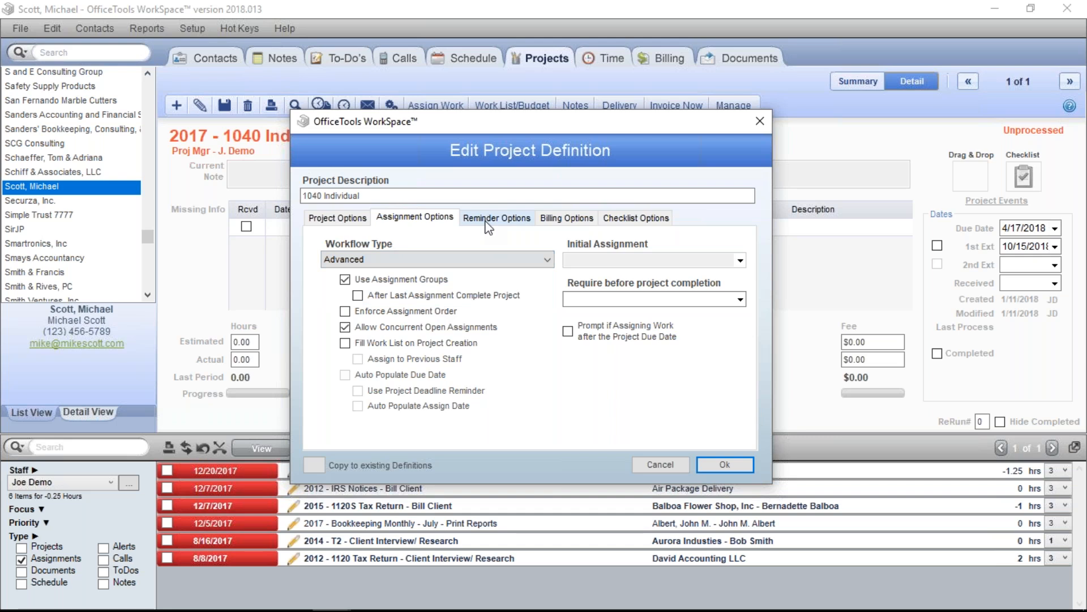
Review the definition's reminder options for the project manager's activity list and for staff assignments
click(488, 226)
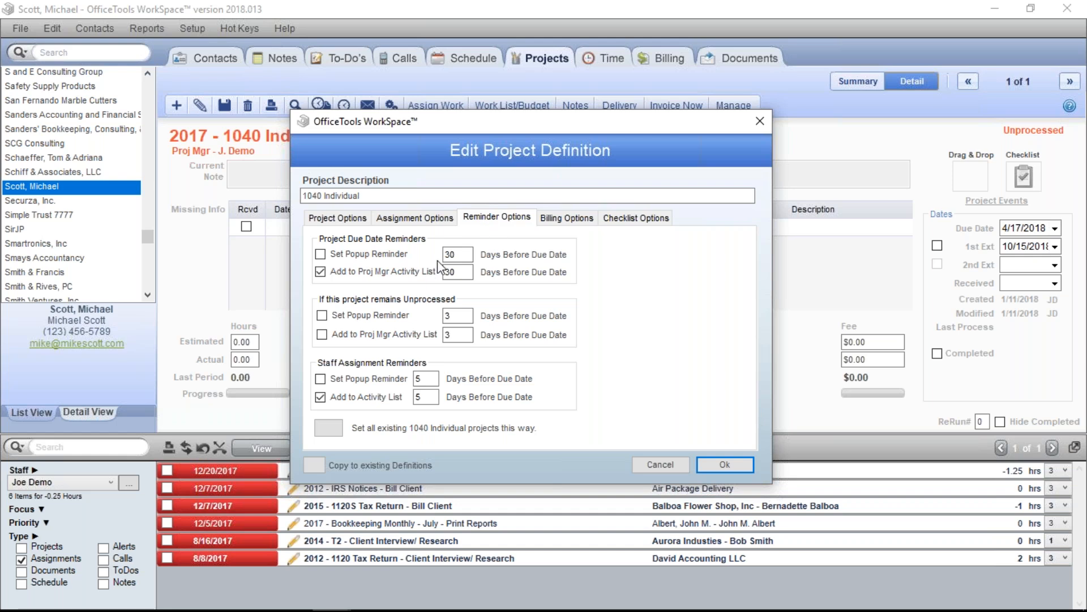
double_click(451, 272)
click(427, 397)
click(427, 398)
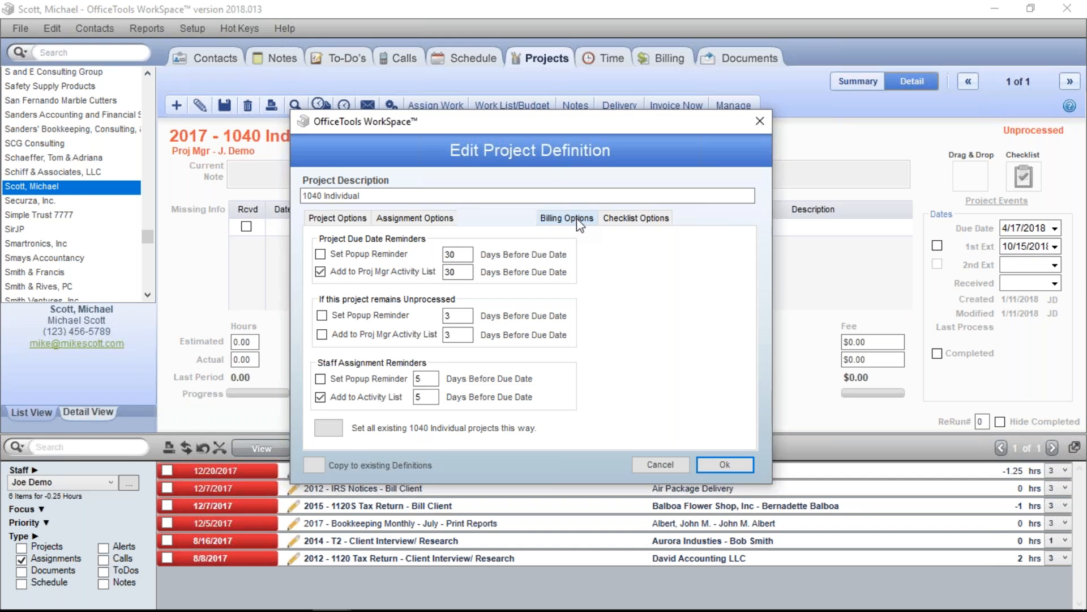
Set the 1040 Individual definition's default work code for billing to IND Prep, then save it and close the project definitions
click(577, 218)
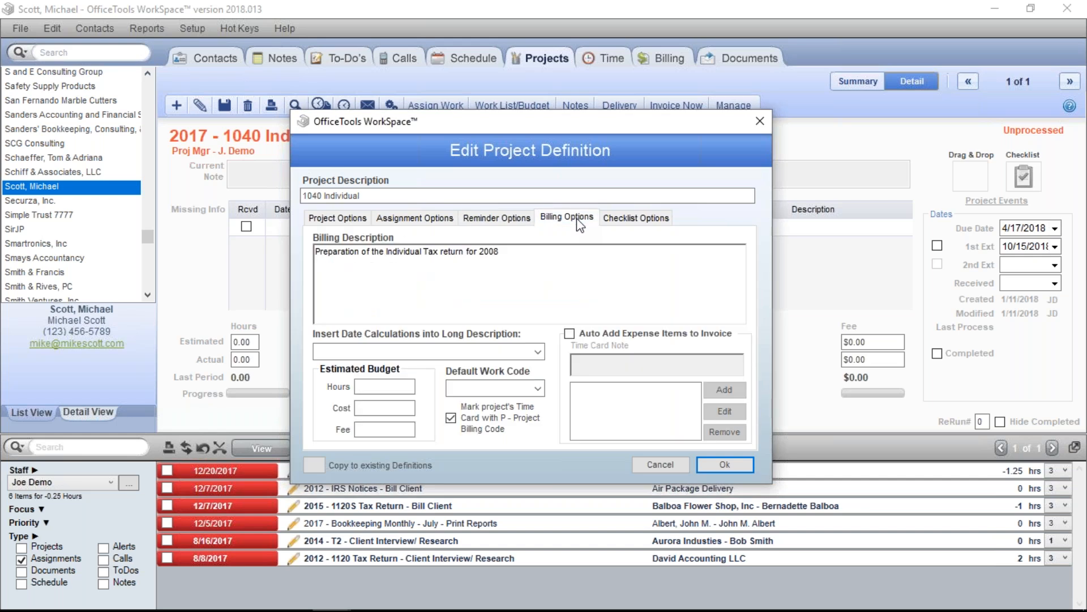
click(507, 389)
click(537, 391)
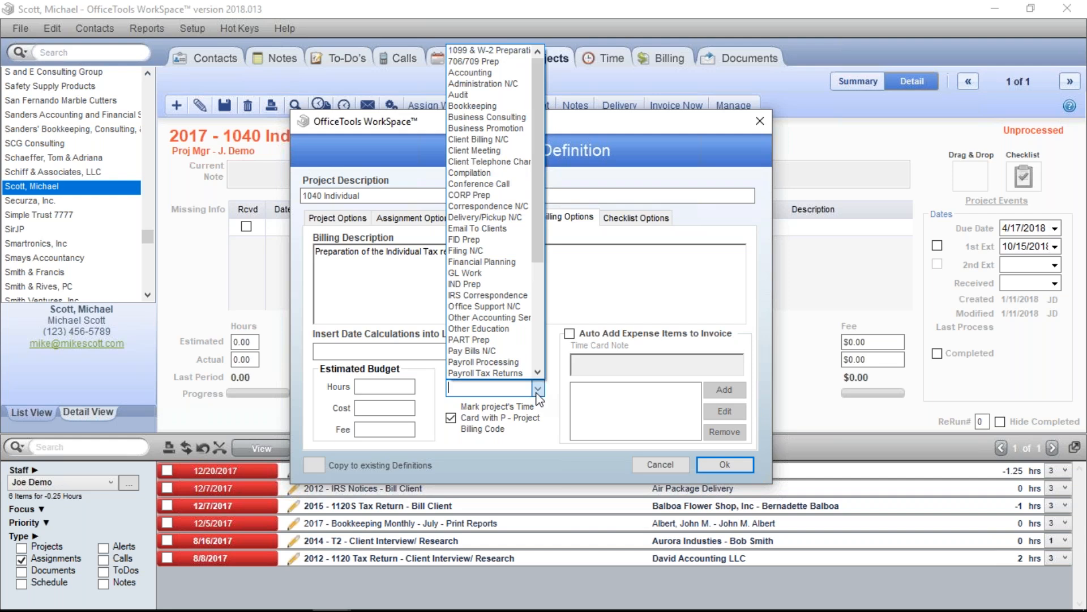
click(491, 285)
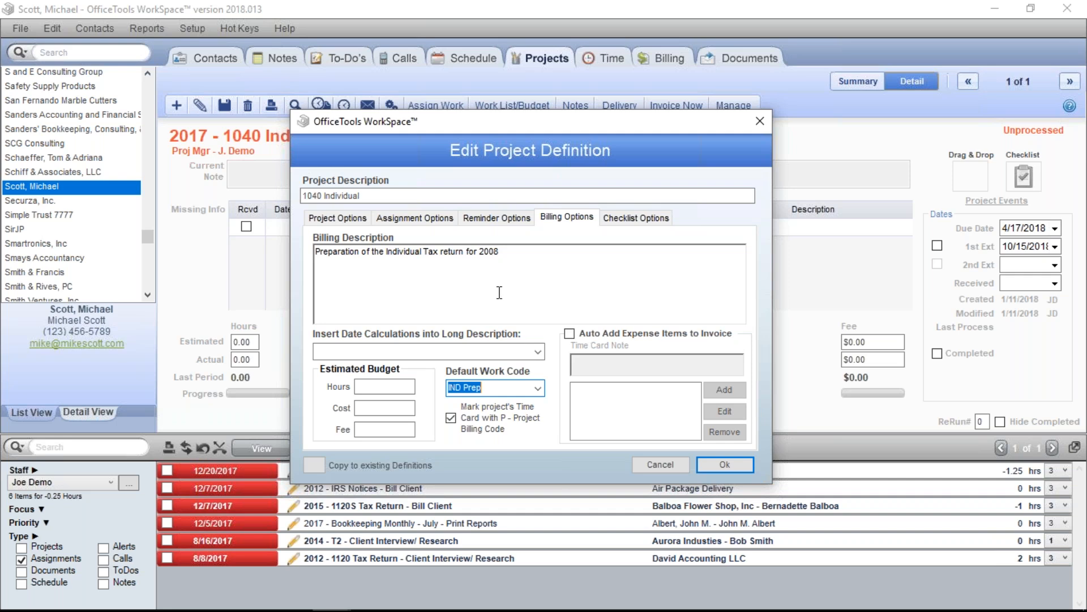
click(708, 468)
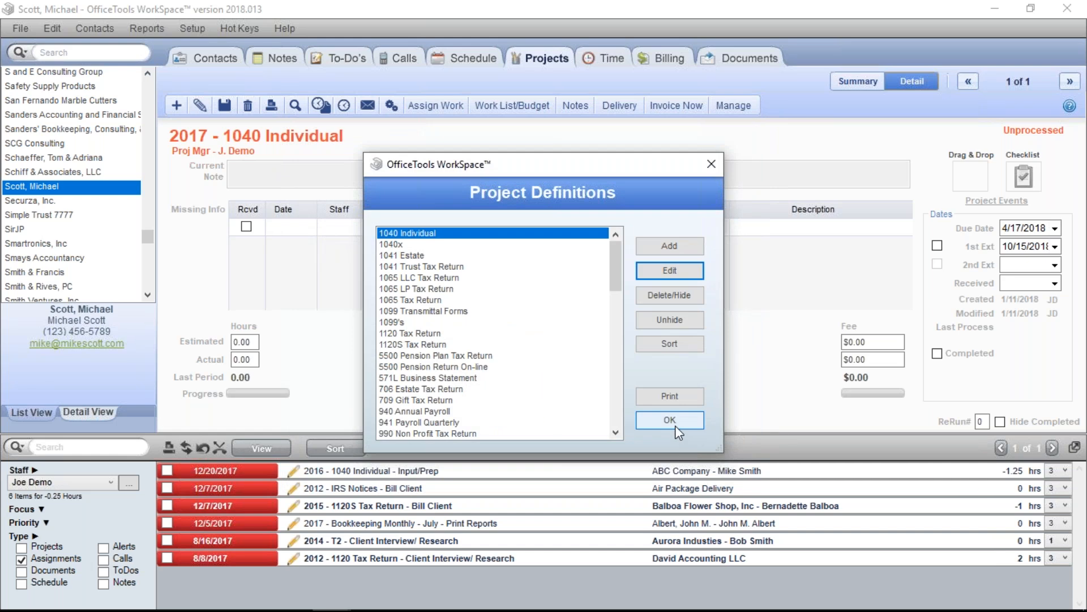
click(673, 425)
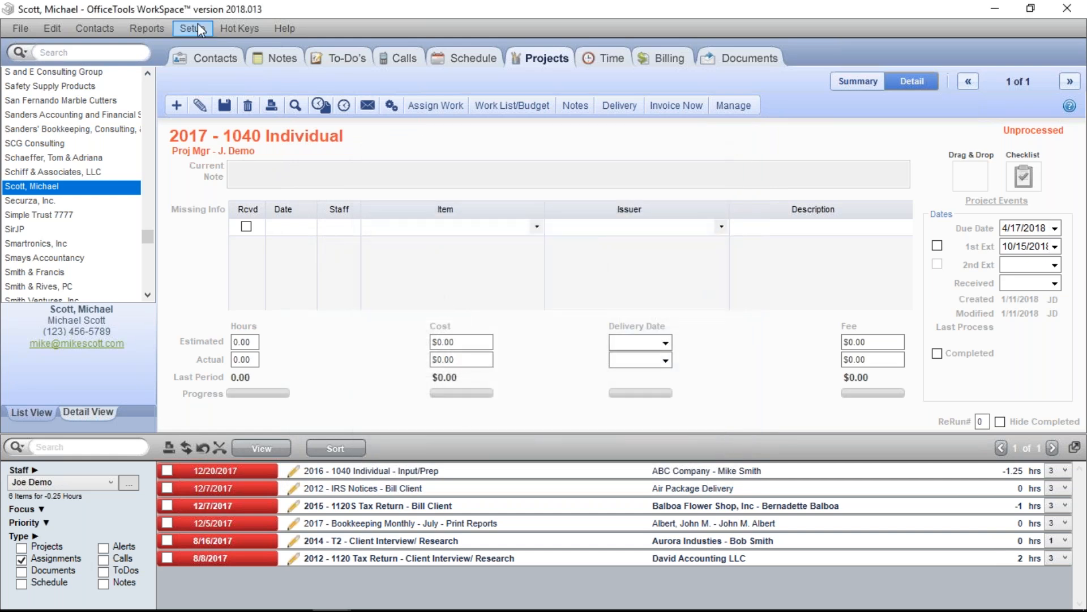
Open the project assignment groups for the 1040 Individual project
click(192, 28)
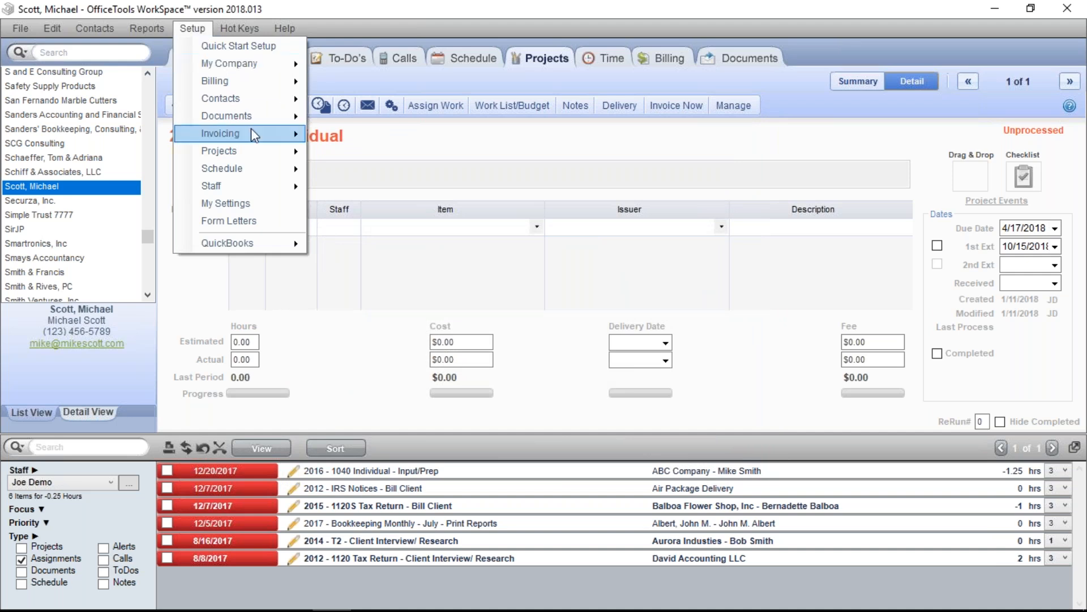
mouse_move(277, 152)
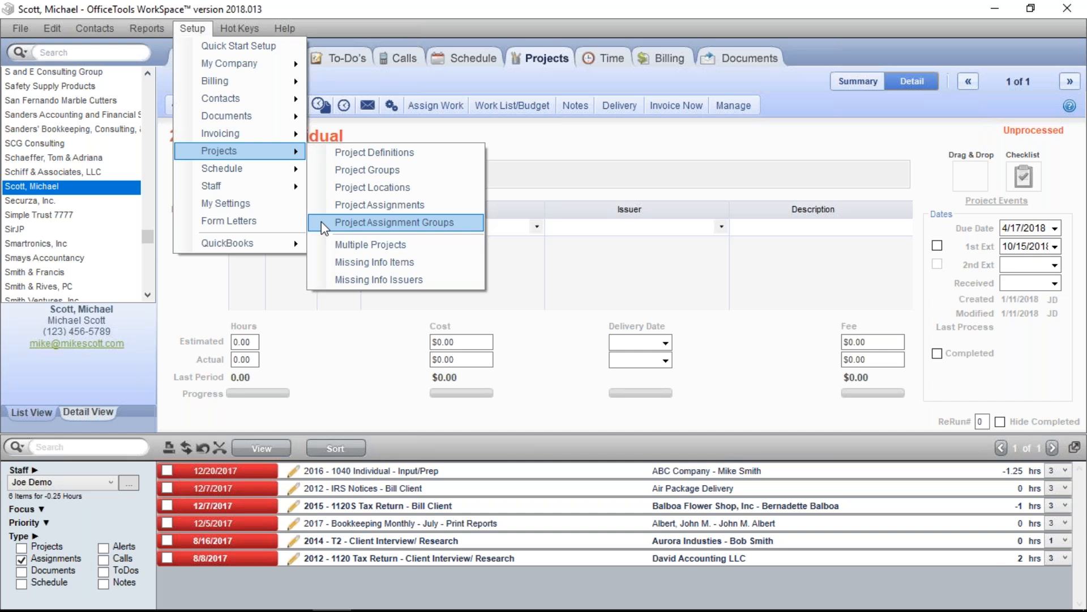
click(321, 222)
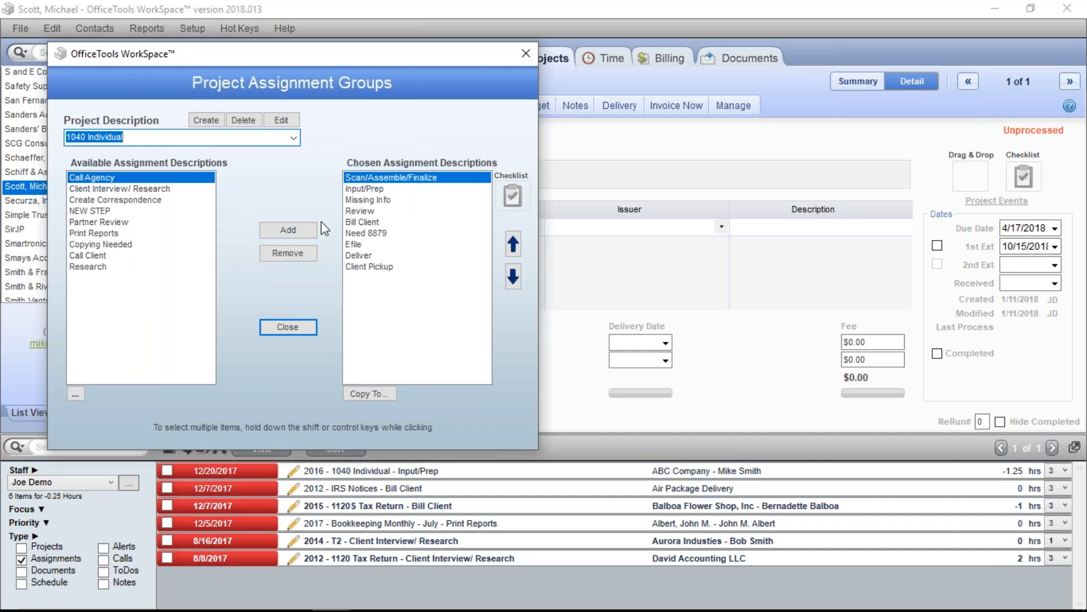
drag(147, 137, 66, 137)
Remove Need 8879 from the chosen assignment descriptions of the 1040 Individual project
drag(365, 233, 360, 247)
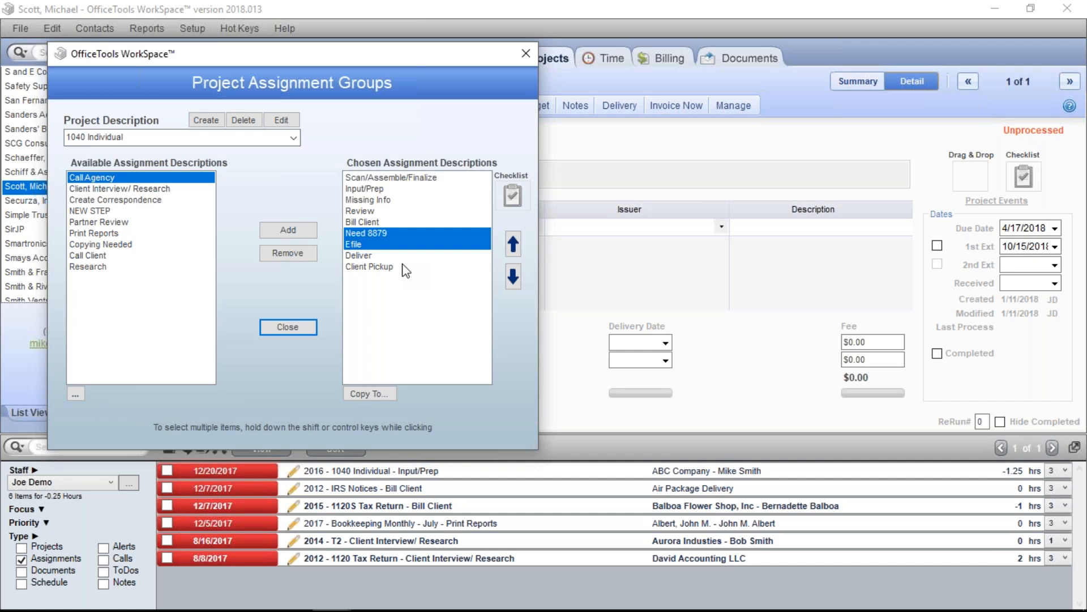
click(357, 242)
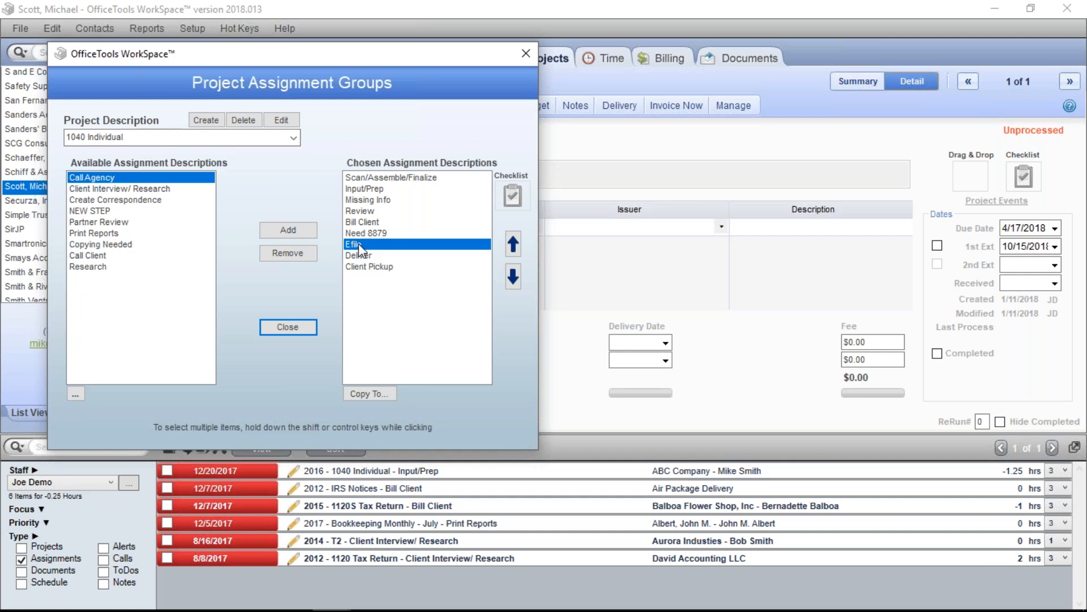
click(373, 234)
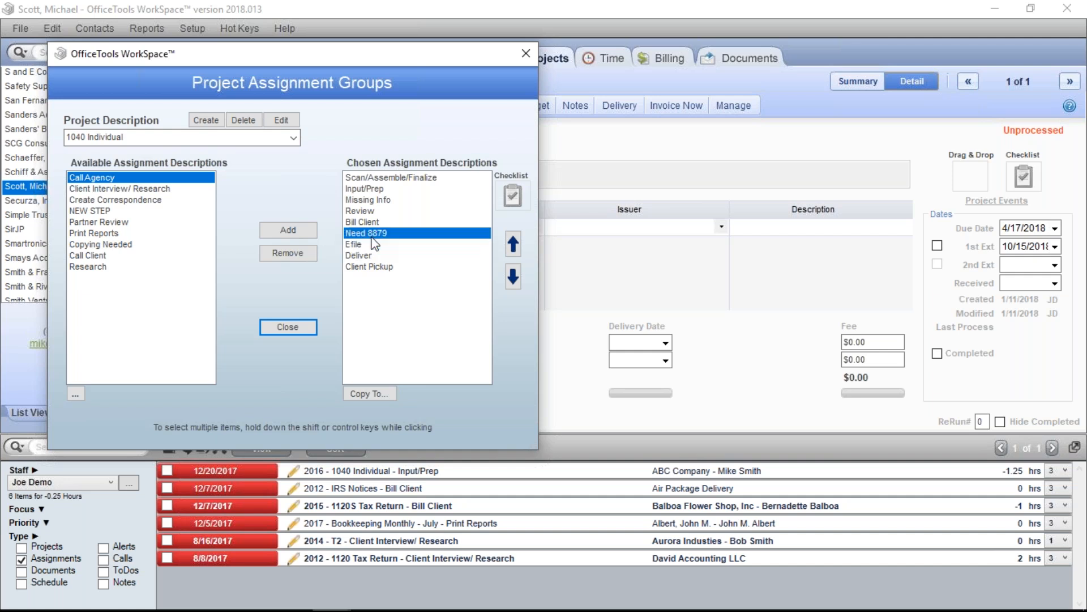
click(300, 252)
Review the full sequence of chosen assignments from Scan/Assemble/Finalize to Client Pickup and close the assignment groups
drag(361, 179, 391, 259)
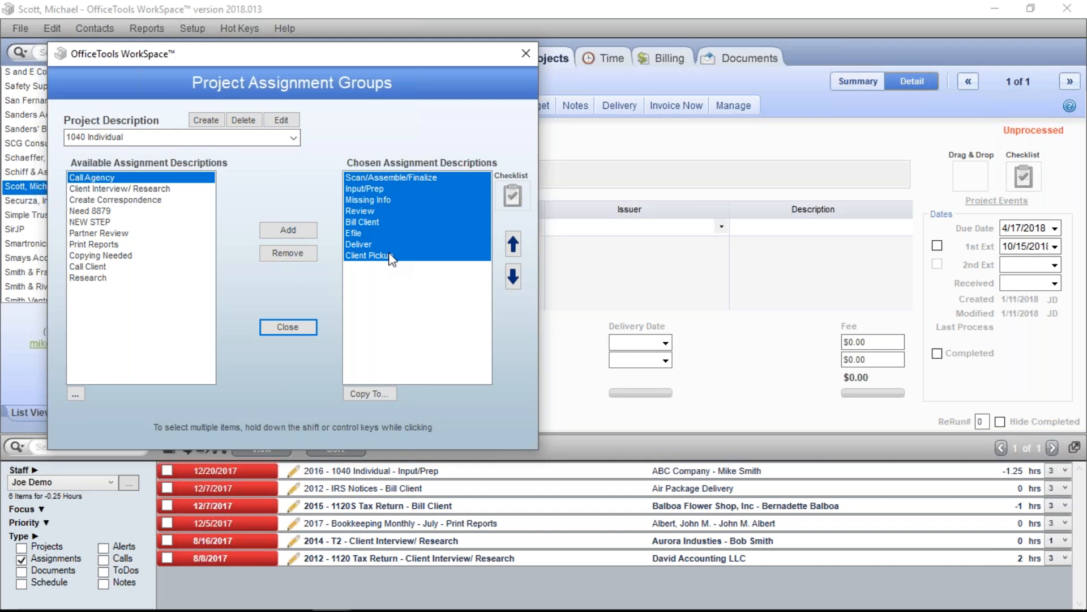
click(392, 260)
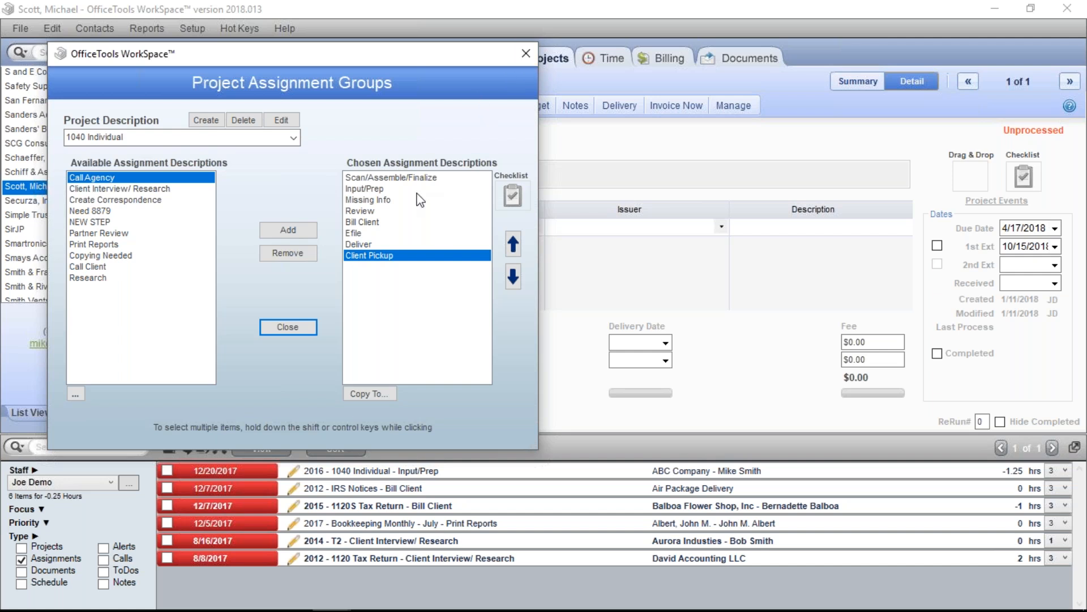
drag(405, 179, 420, 254)
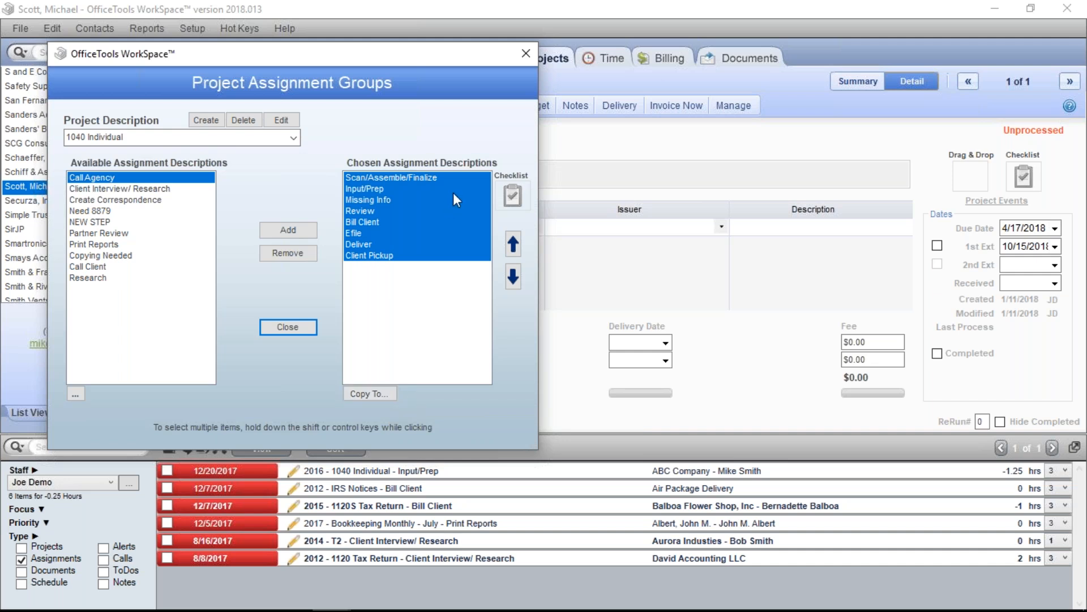
click(522, 56)
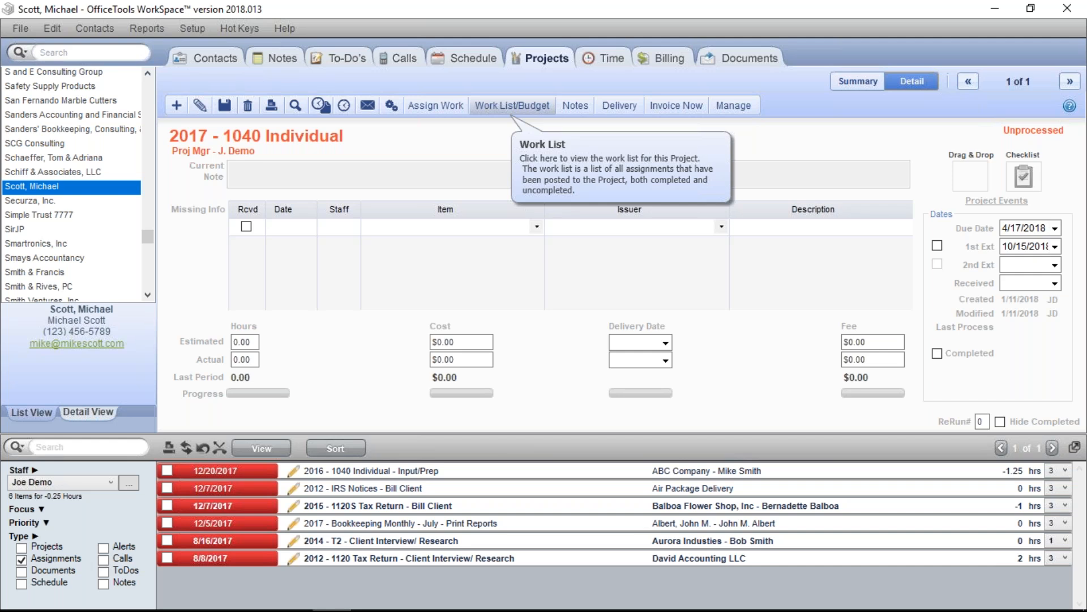
Assign the Scan/Assemble/Finalize work on the 2017 1040 Individual project to the first listed staff member
click(435, 107)
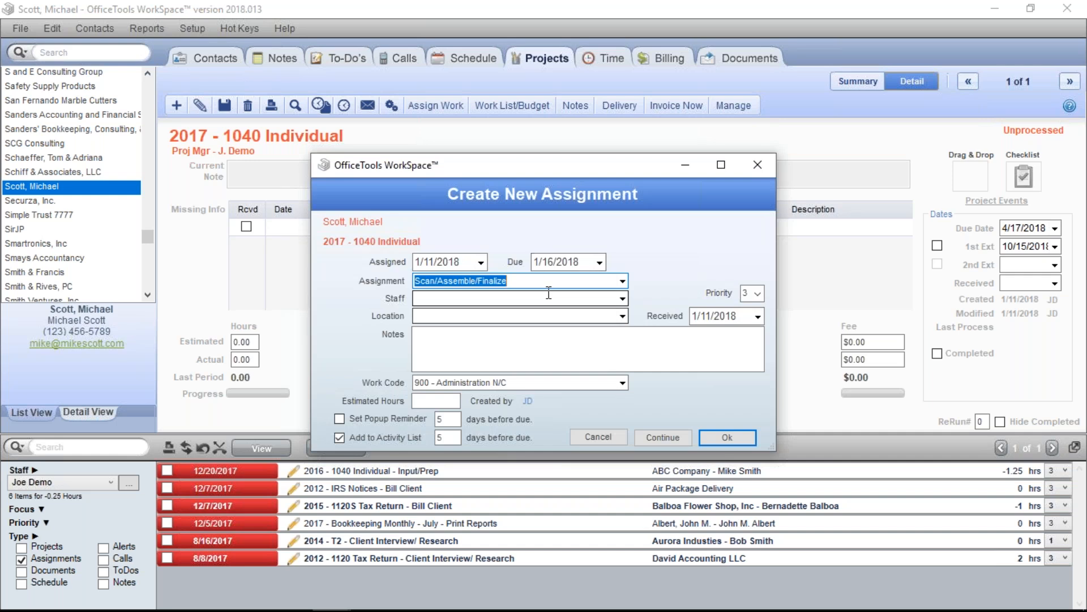
click(623, 281)
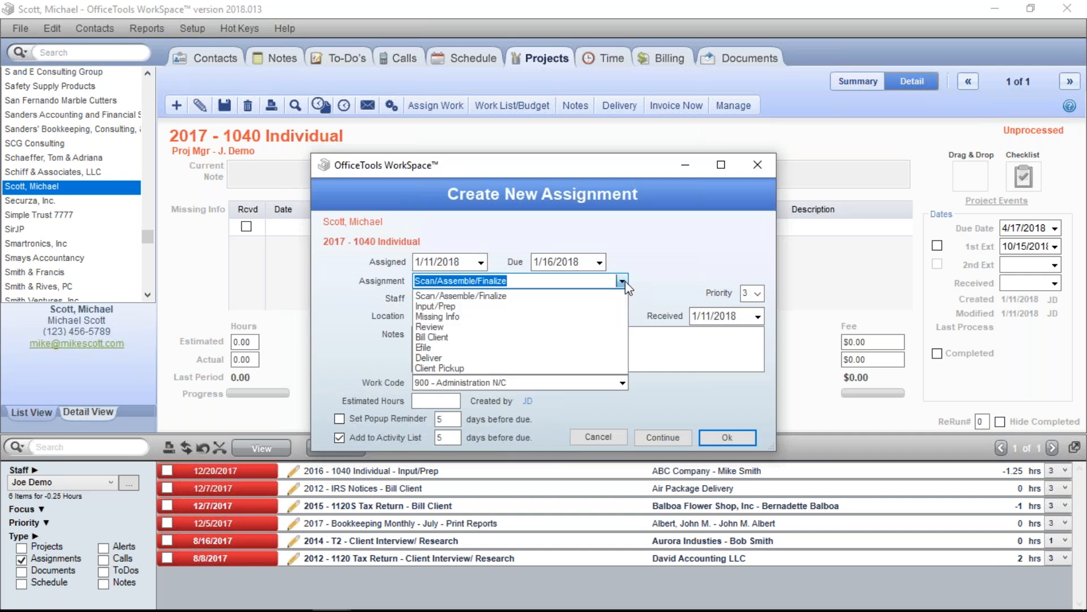
click(625, 283)
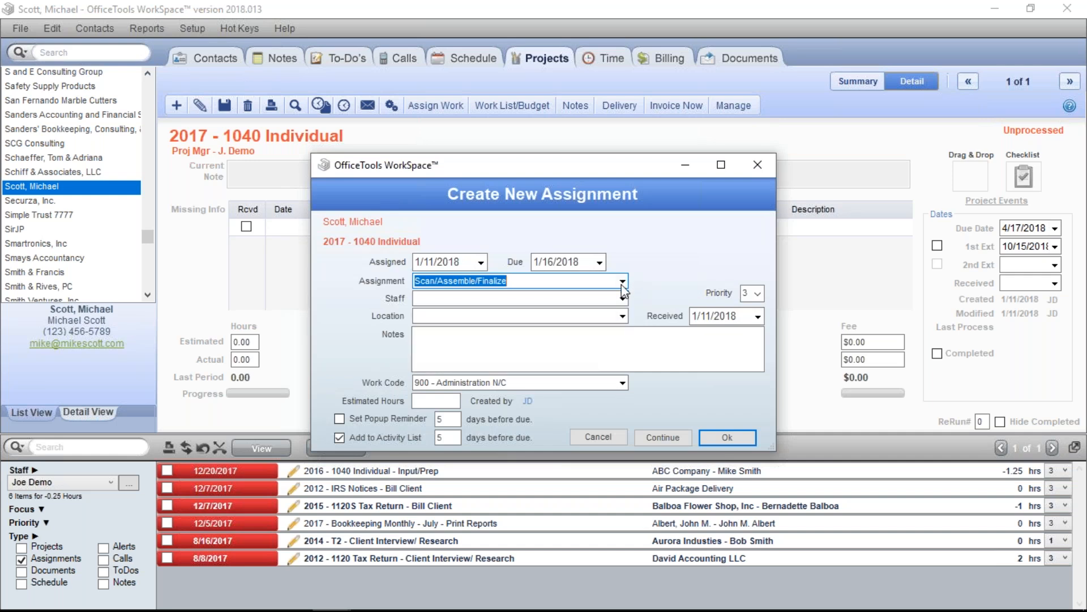
click(622, 298)
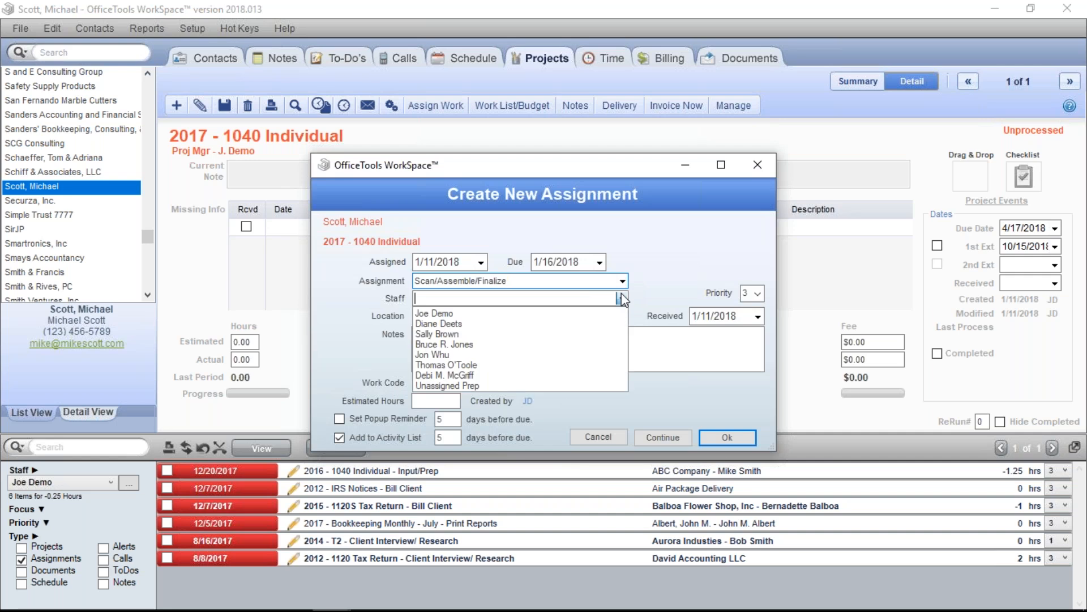
click(500, 315)
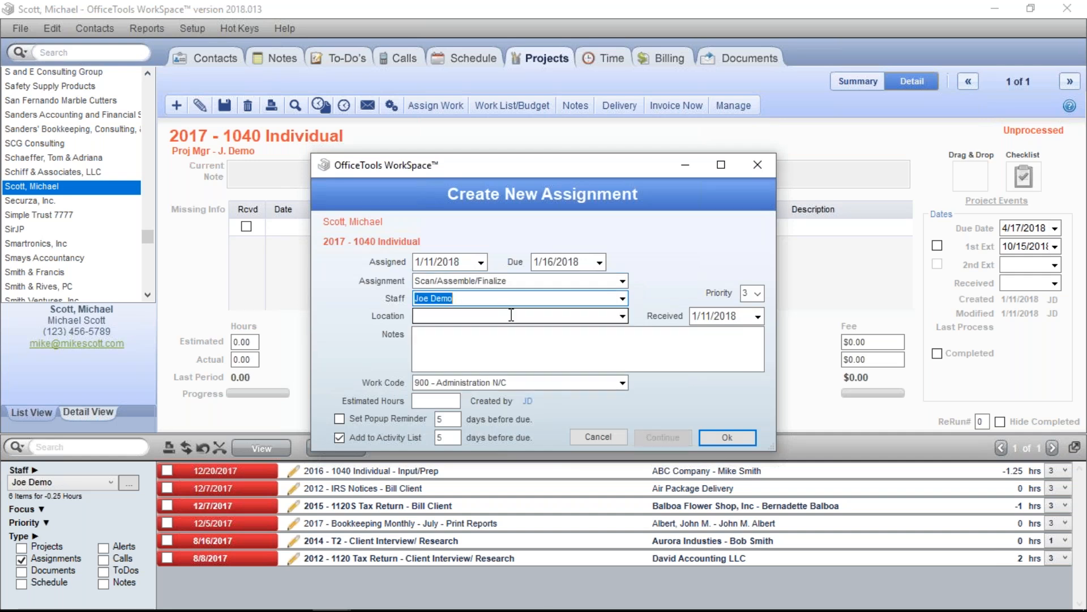
click(722, 440)
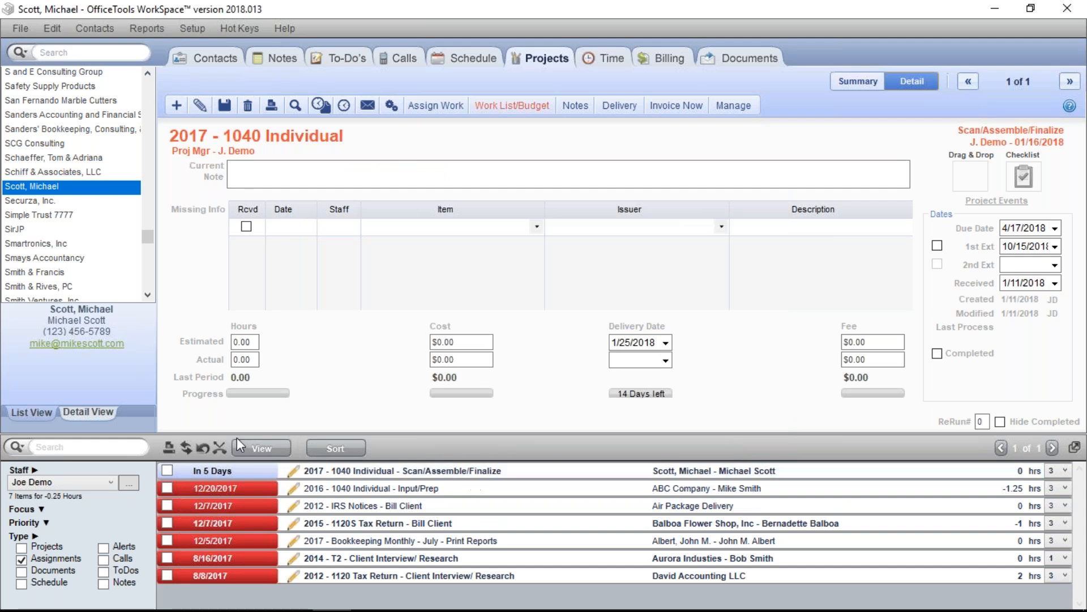
Complete the project's Scan/Assemble/Finalize assignment without creating a time card, and assign Input/Prep to the same staff member
click(167, 470)
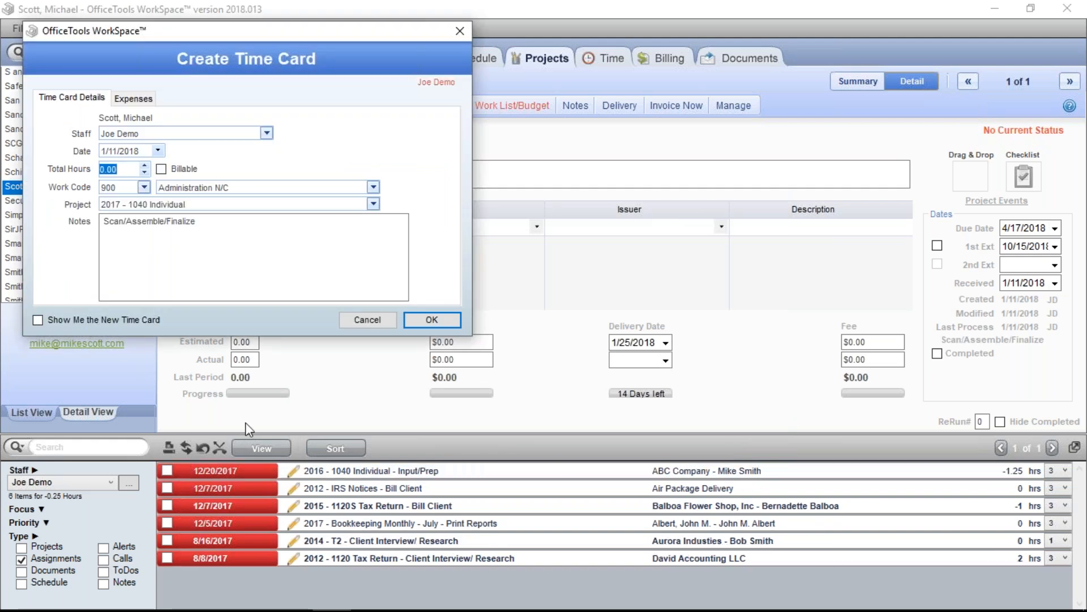
click(360, 323)
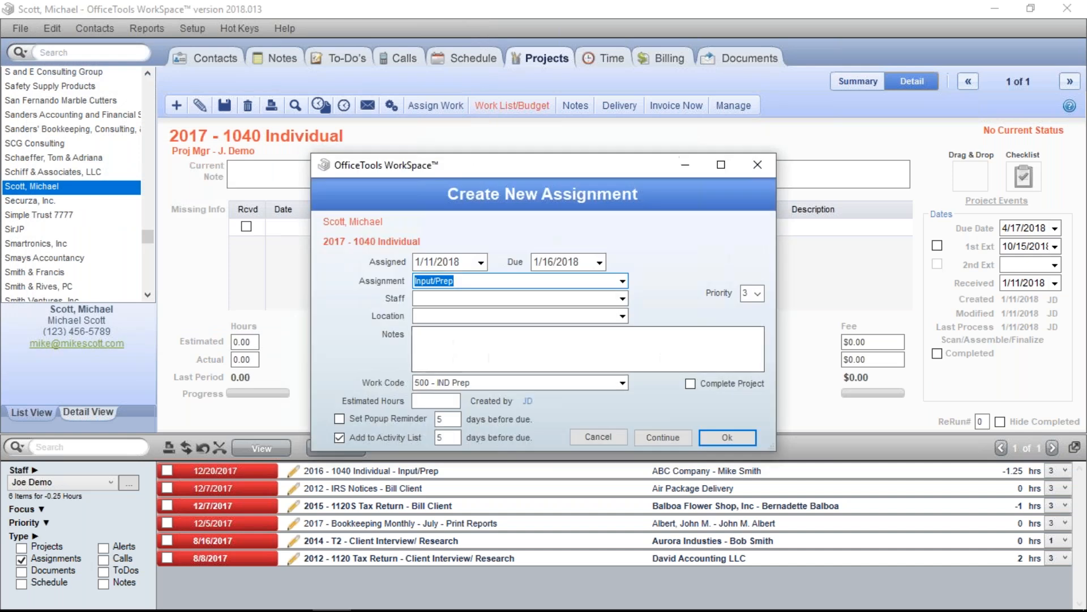
click(621, 298)
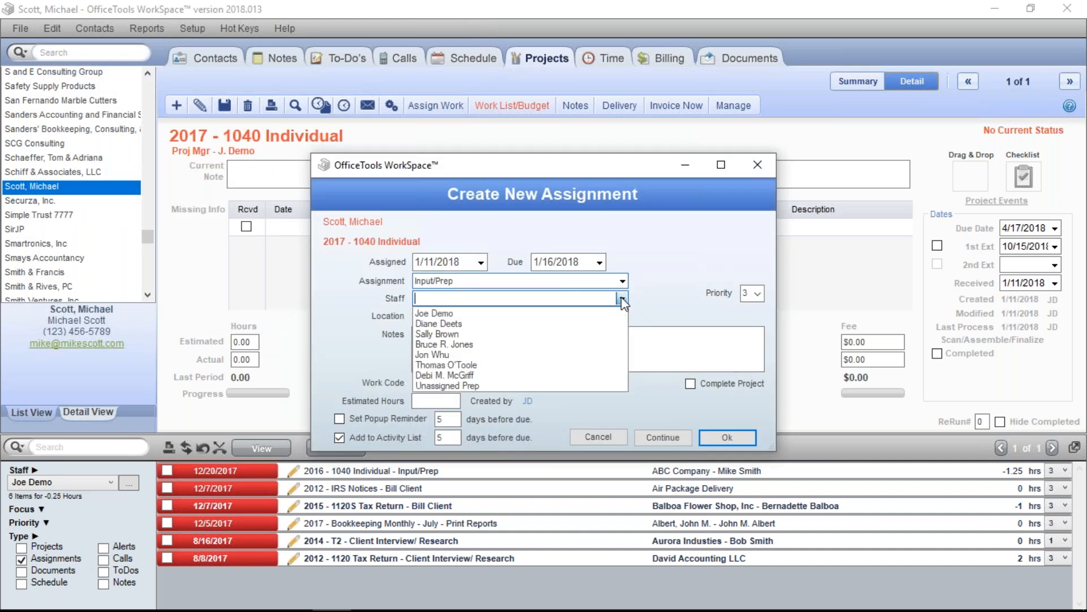
click(565, 315)
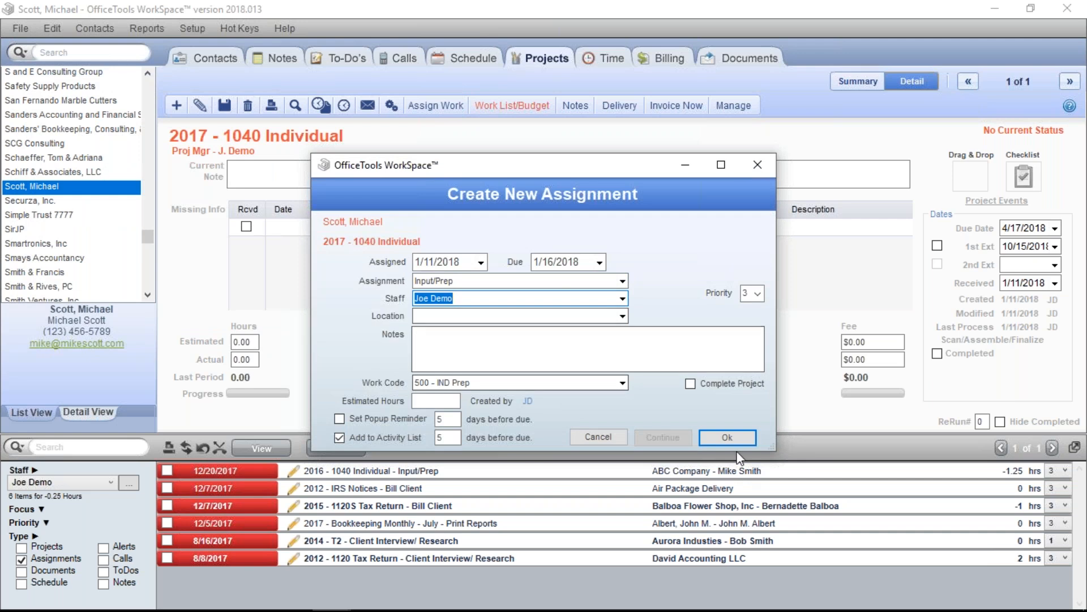
click(727, 437)
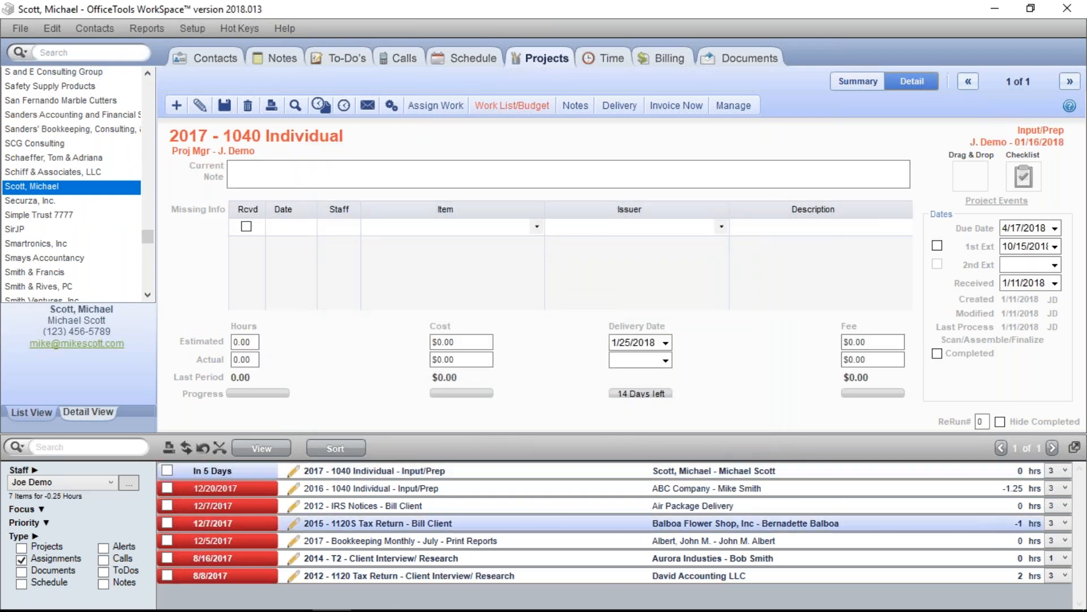
Show projects, calls and to-dos alongside assignments in the activity list and look through its entries
click(22, 547)
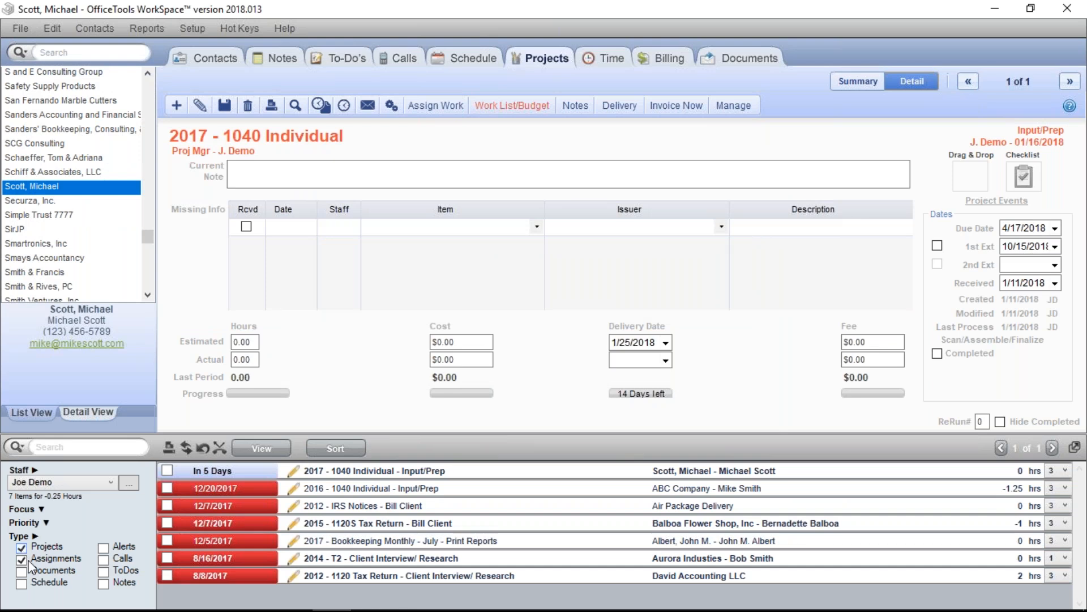
click(105, 565)
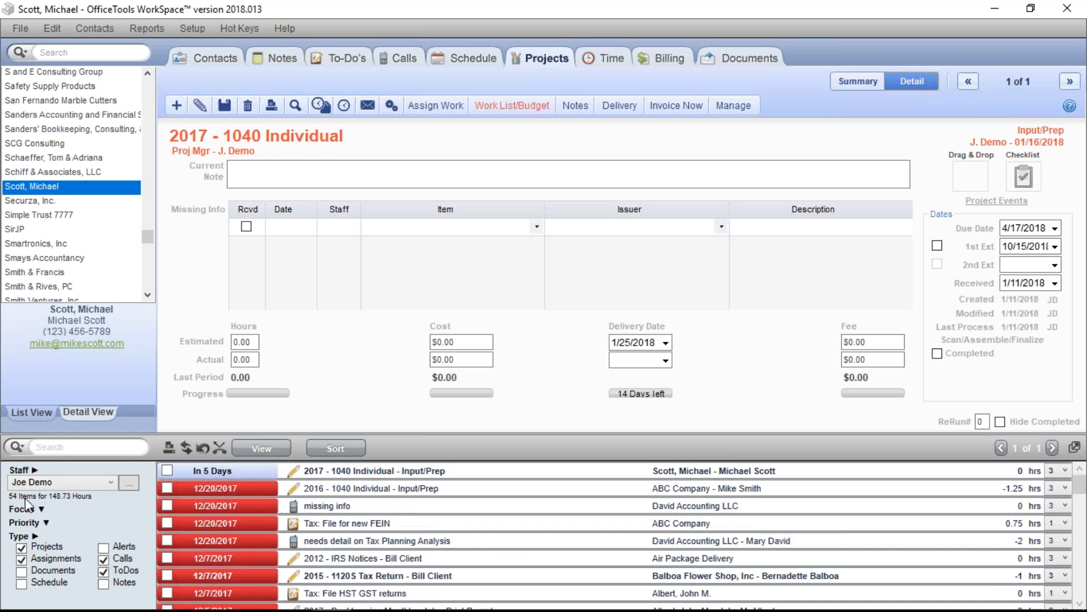
scroll(325, 544, down, 2)
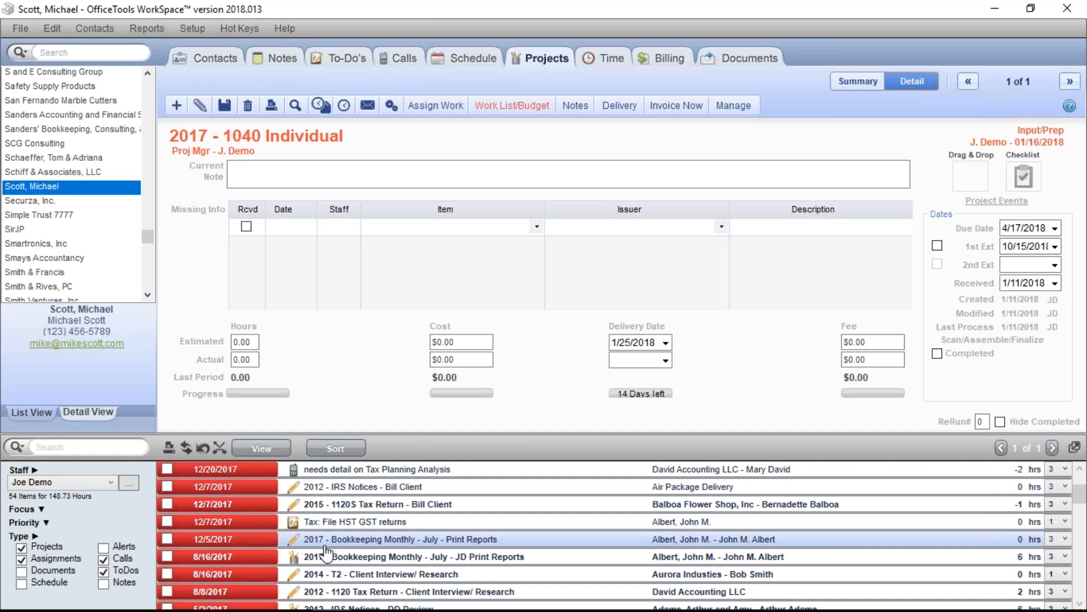
scroll(331, 547, down, 3)
scroll(342, 535, up, 2)
scroll(348, 531, up, 1)
scroll(347, 526, down, 3)
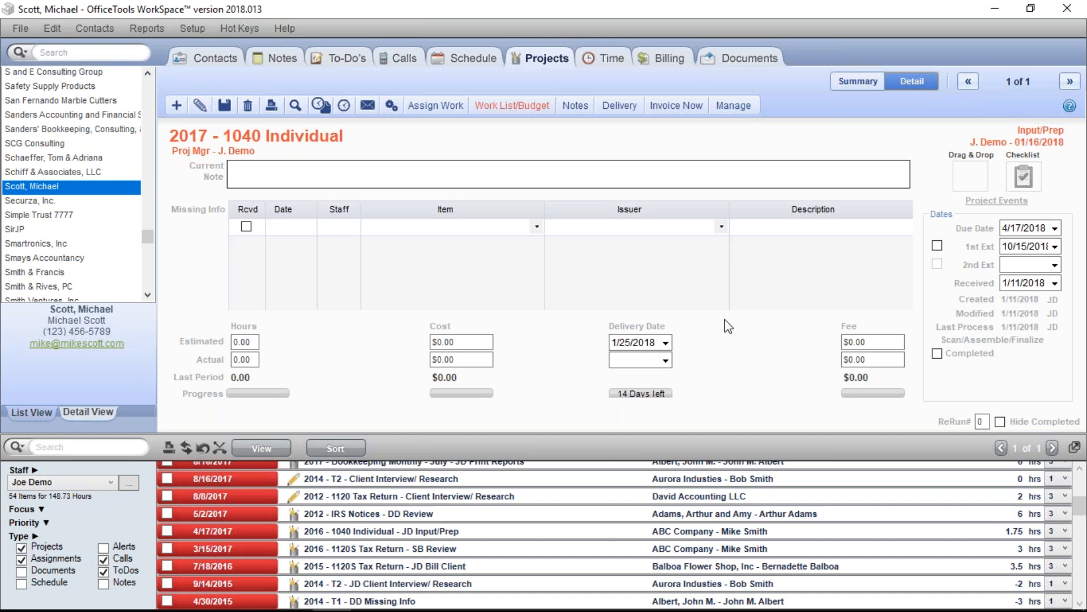
scroll(1076, 498, up, 3)
scroll(1076, 493, up, 2)
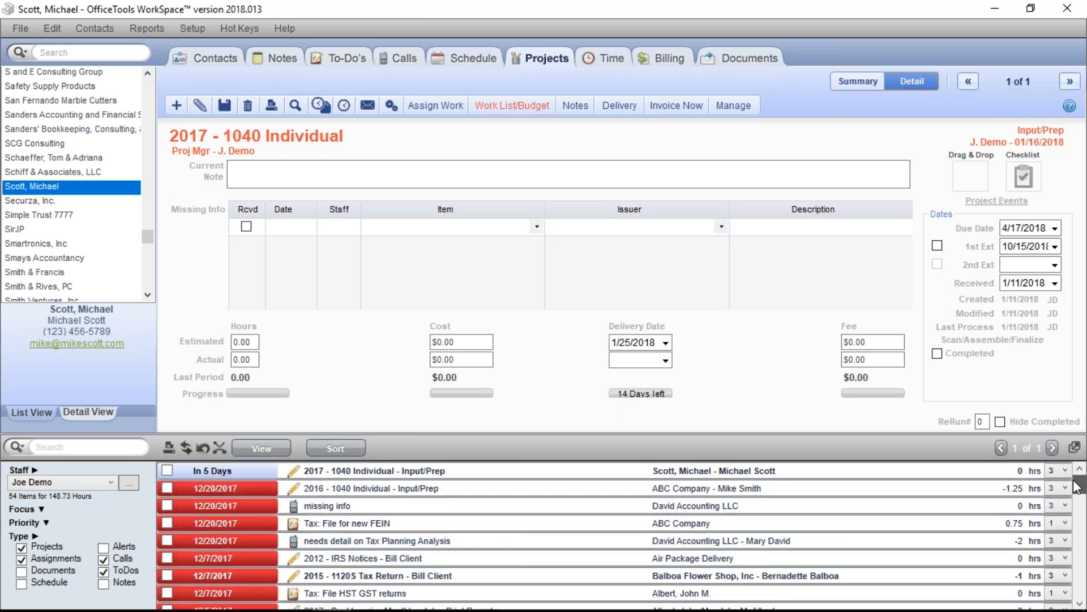
drag(1076, 487, 1060, 469)
Detach the activity list into its own window and enlarge it to show more entries
click(1075, 448)
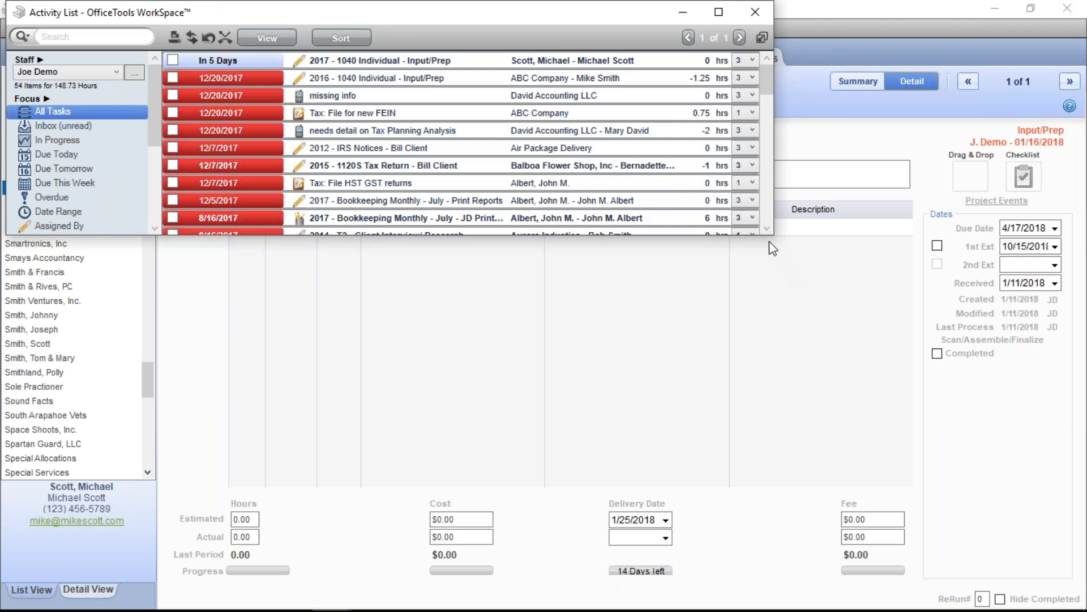
drag(774, 235, 992, 591)
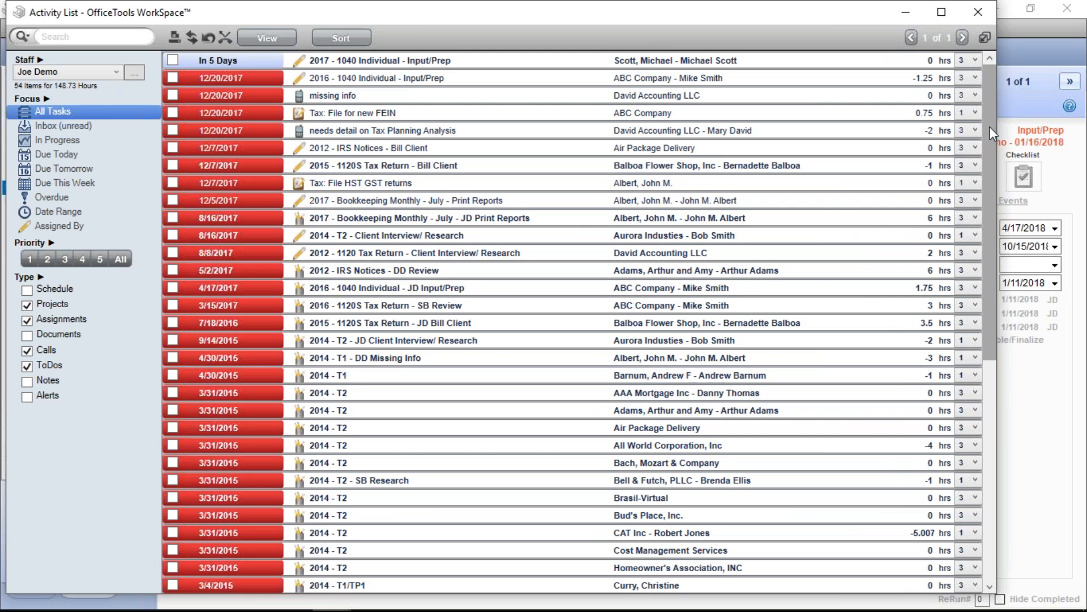
drag(989, 127, 966, 113)
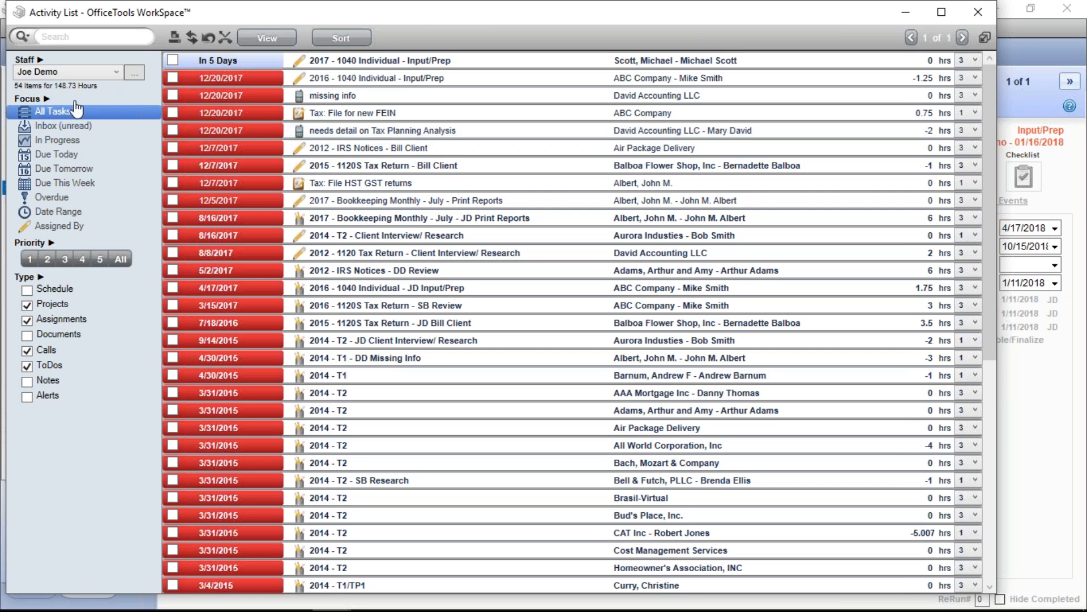
View the activity list by Due Today, Due Tomorrow and Due This Week, and return it to All Tasks
click(55, 154)
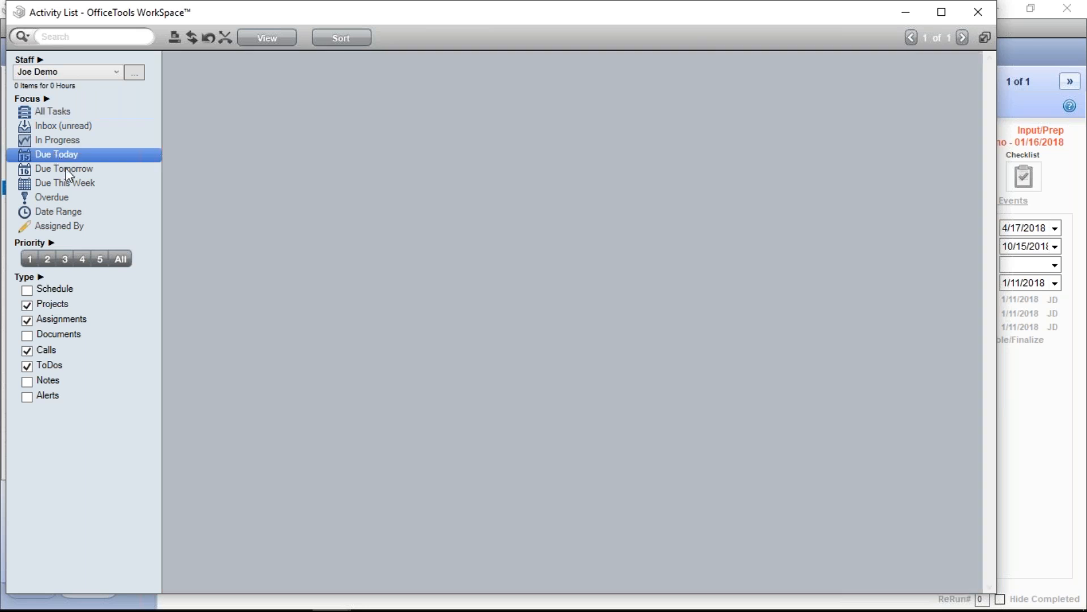
click(65, 167)
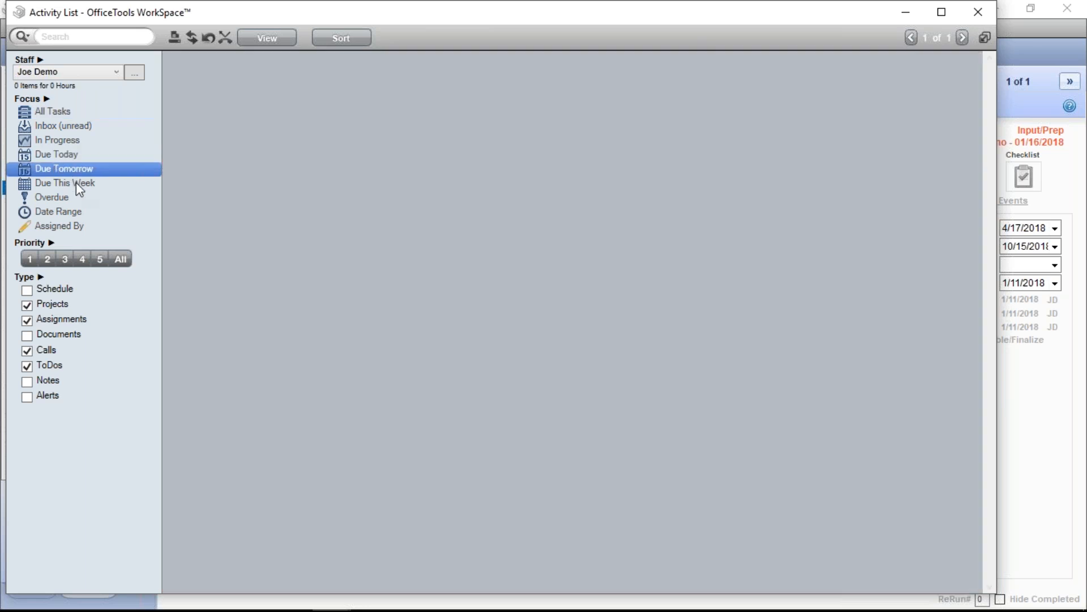
click(76, 183)
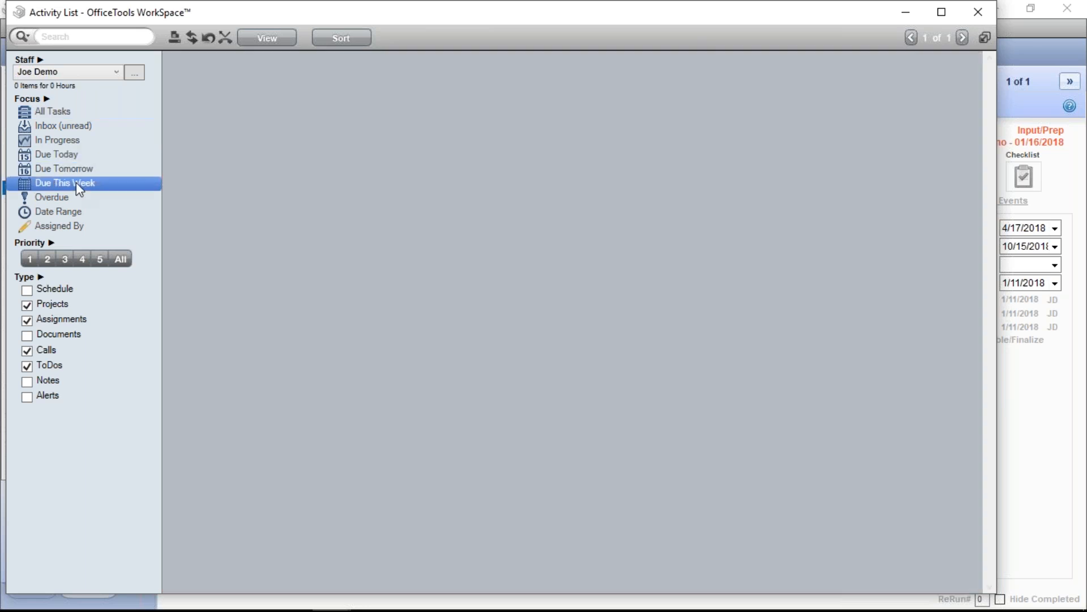
click(57, 110)
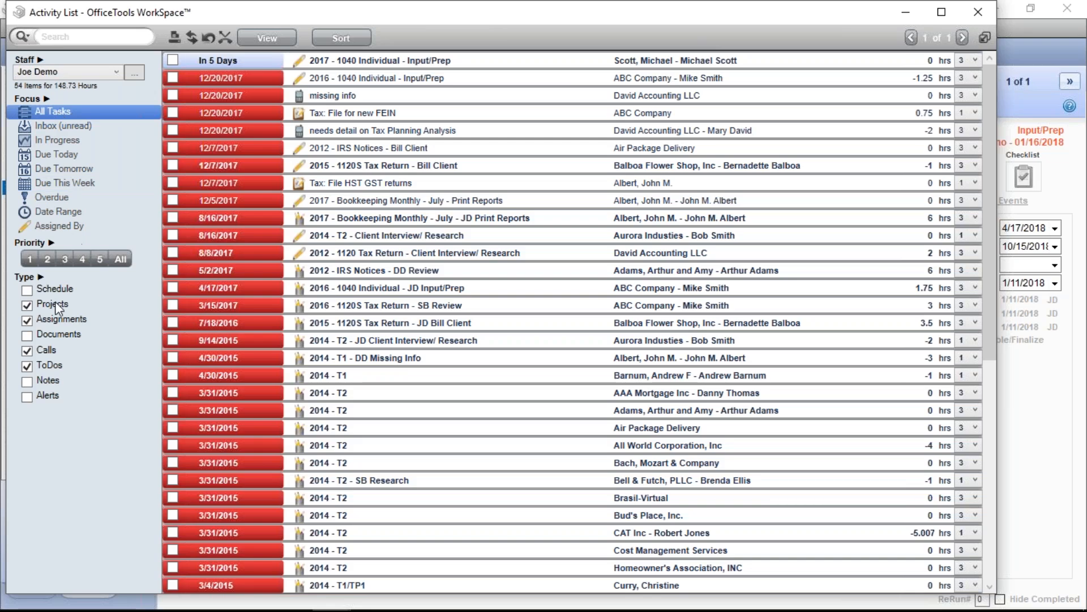
Remove calls and to-dos from the activity list, briefly hiding projects to view assignments alone
click(26, 350)
click(27, 366)
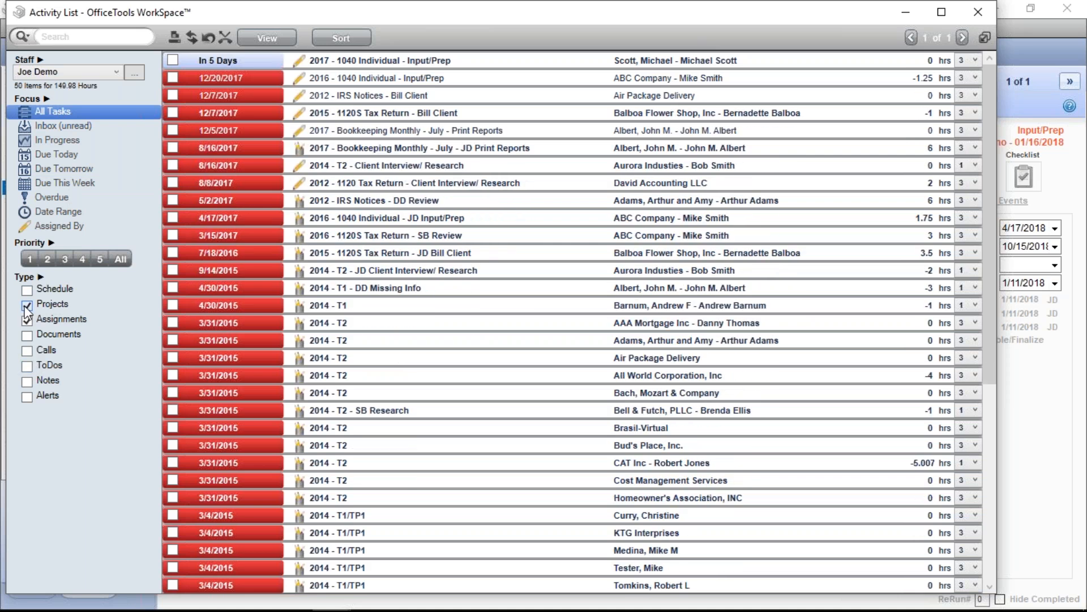
click(27, 306)
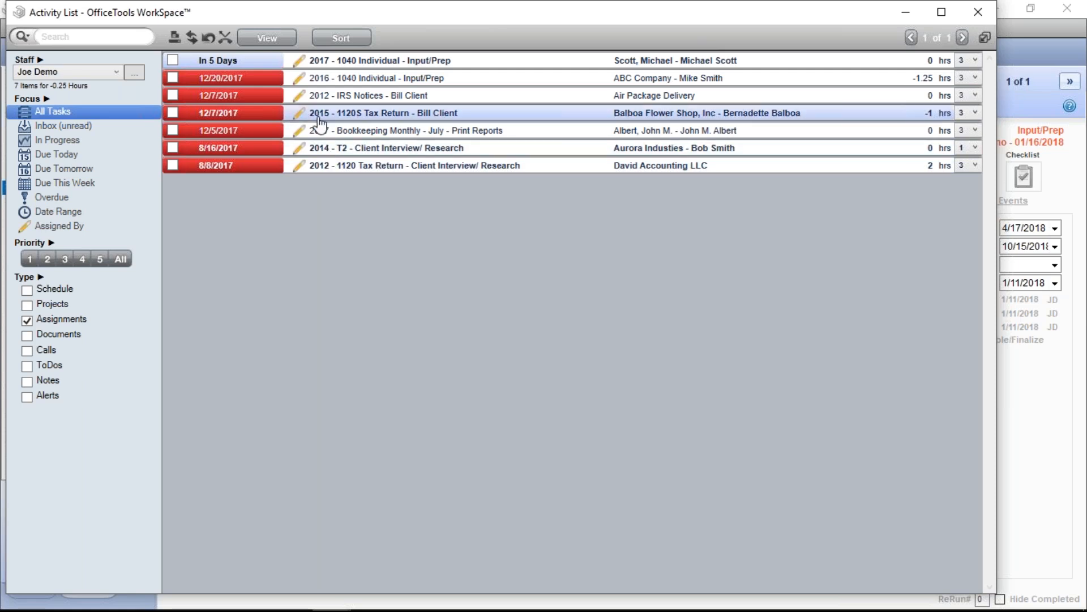
click(34, 309)
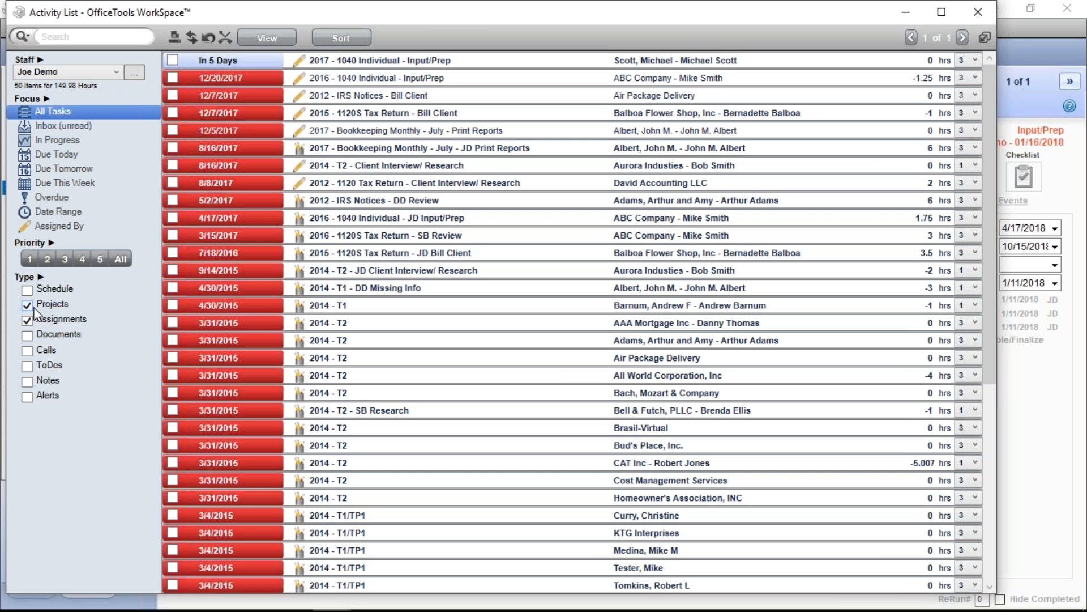
Search the activity list for 1040, and replace that search with prep
click(69, 36)
text(1040)
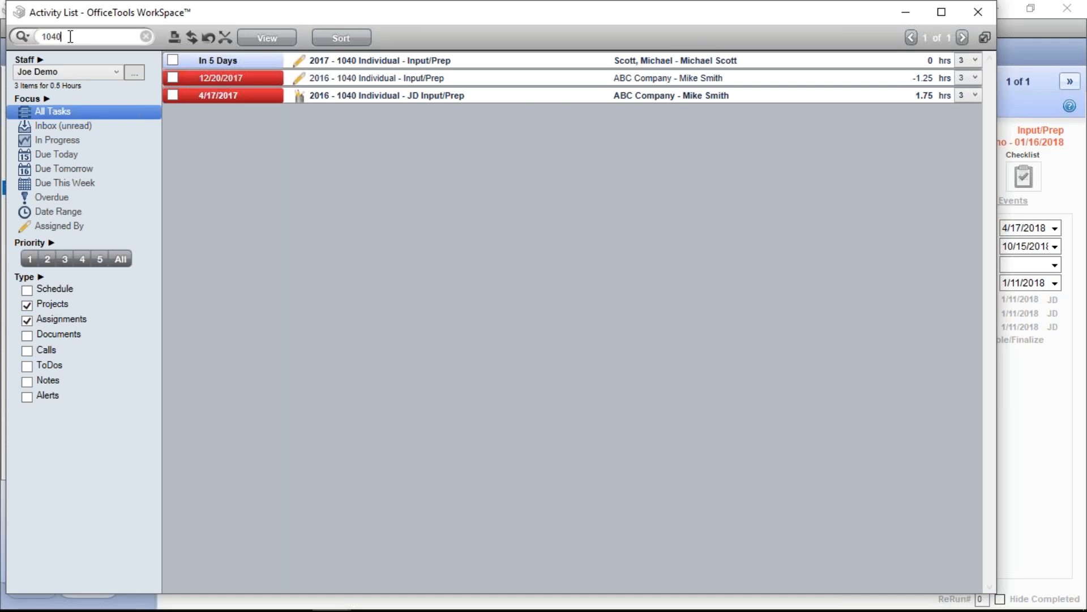
key(BackSpace)
key(BackSpace)
key(BackSpace)
key(BackSpace)
text(prep)
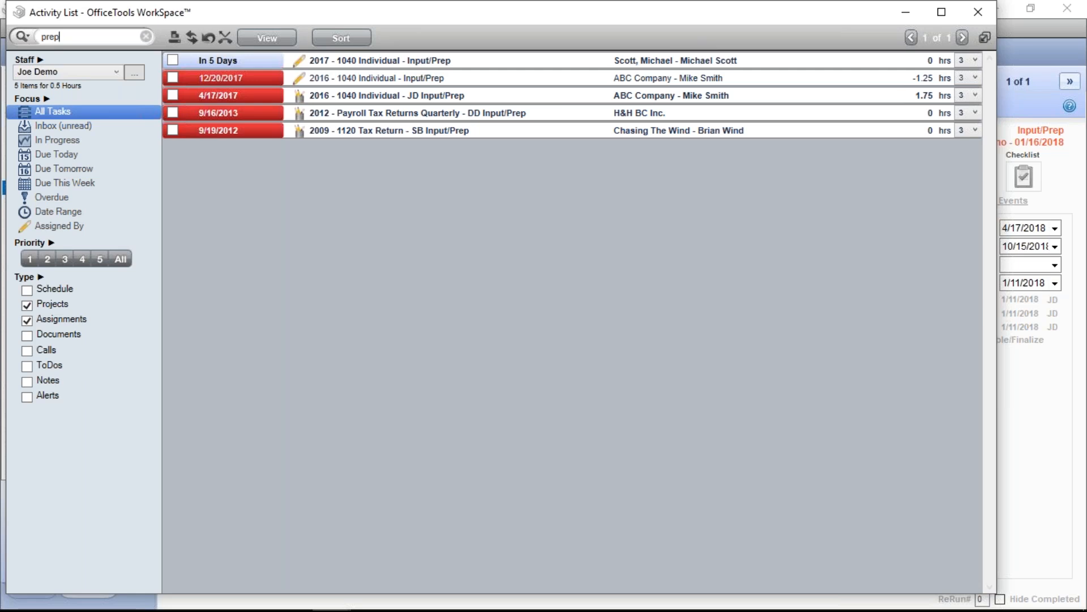
Exclude 1040 entries with the search prep -1040, and clear the search before closing the detached activity list
text(-1040)
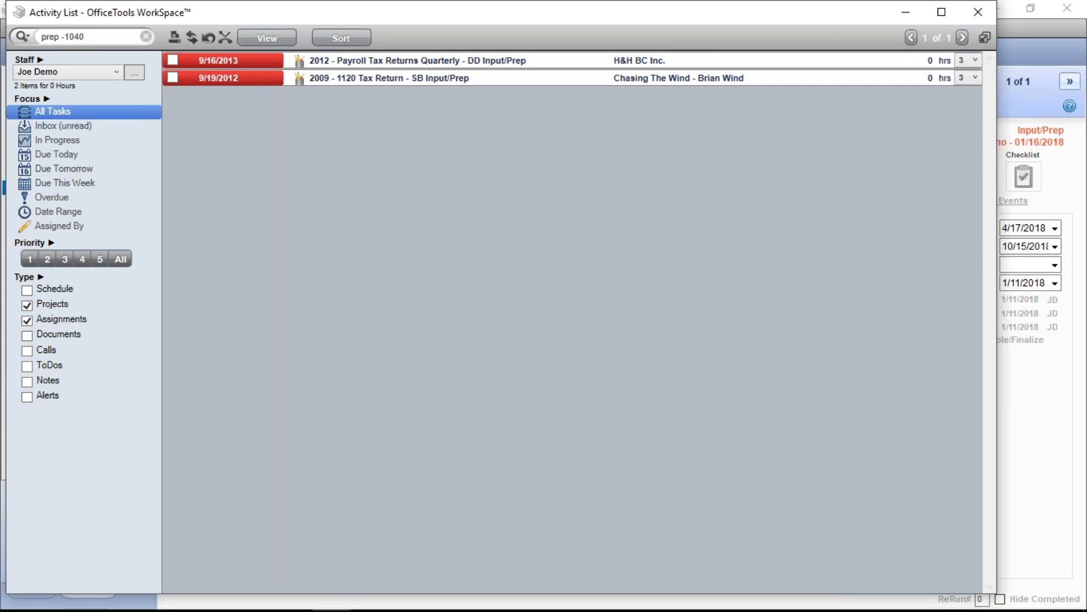
key(BackSpace)
key(BackSpace)
key(BackSpace)
key(BackSpace)
key(BackSpace)
key(BackSpace)
key(BackSpace)
key(BackSpace)
key(BackSpace)
key(BackSpace)
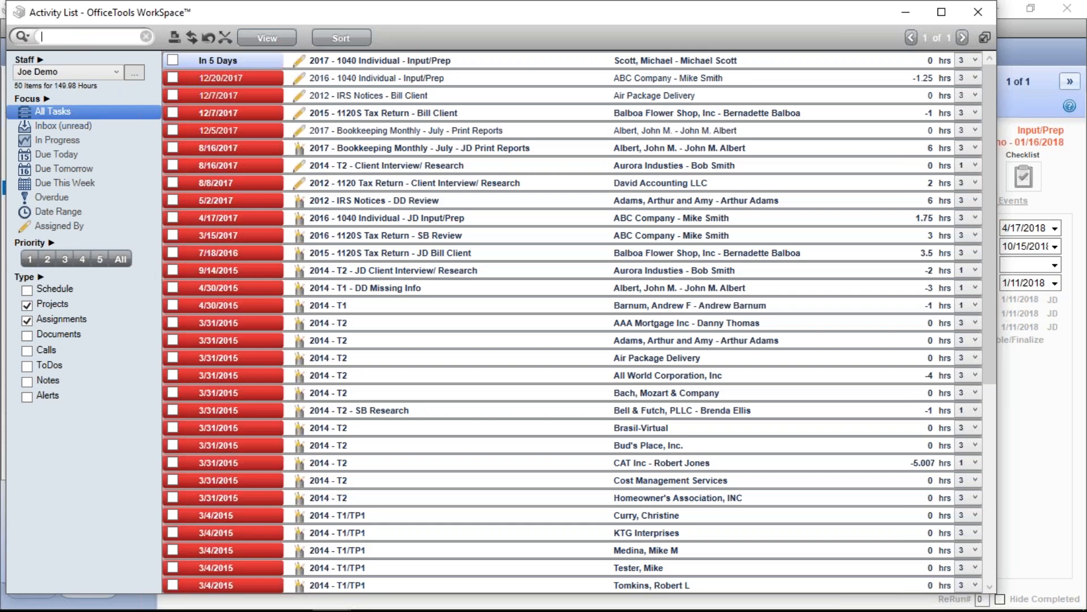
click(974, 17)
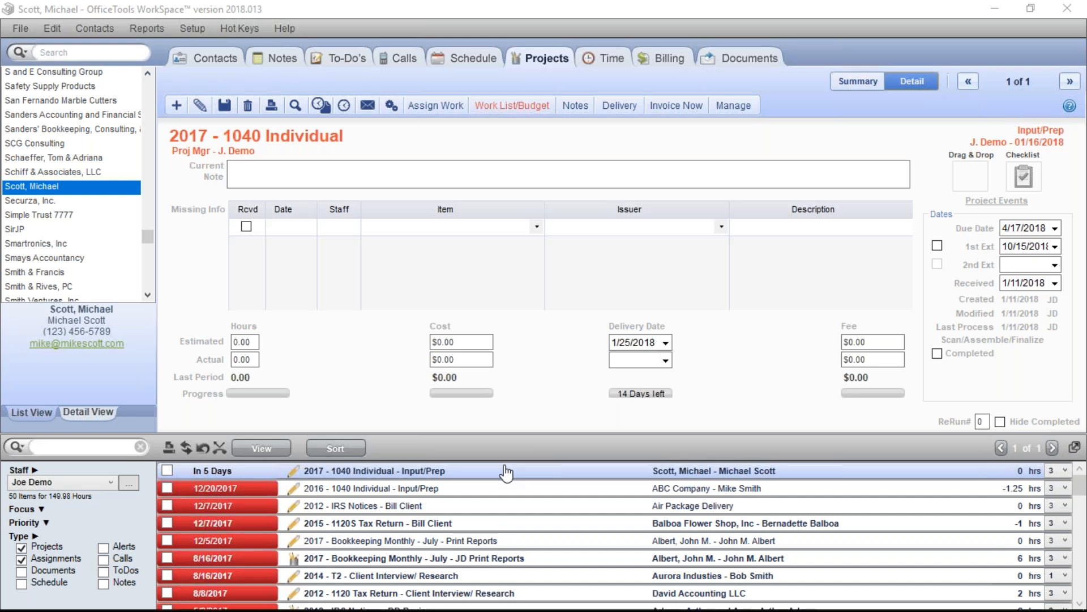
Review the 2017 1040 Individual project's Work List/Budget and its print options, and close it
click(501, 108)
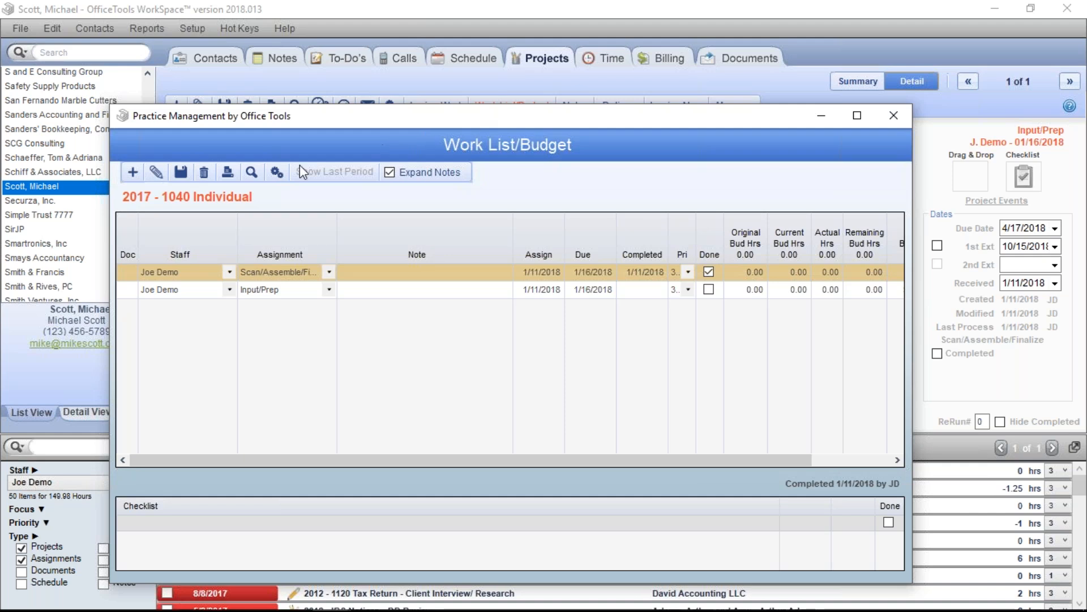
click(228, 173)
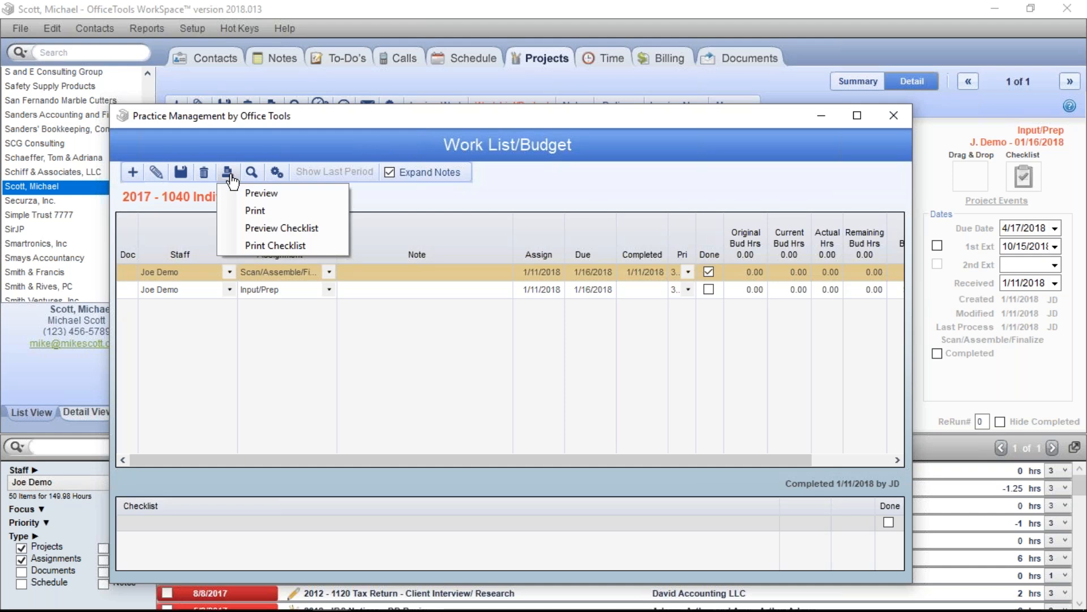
click(898, 118)
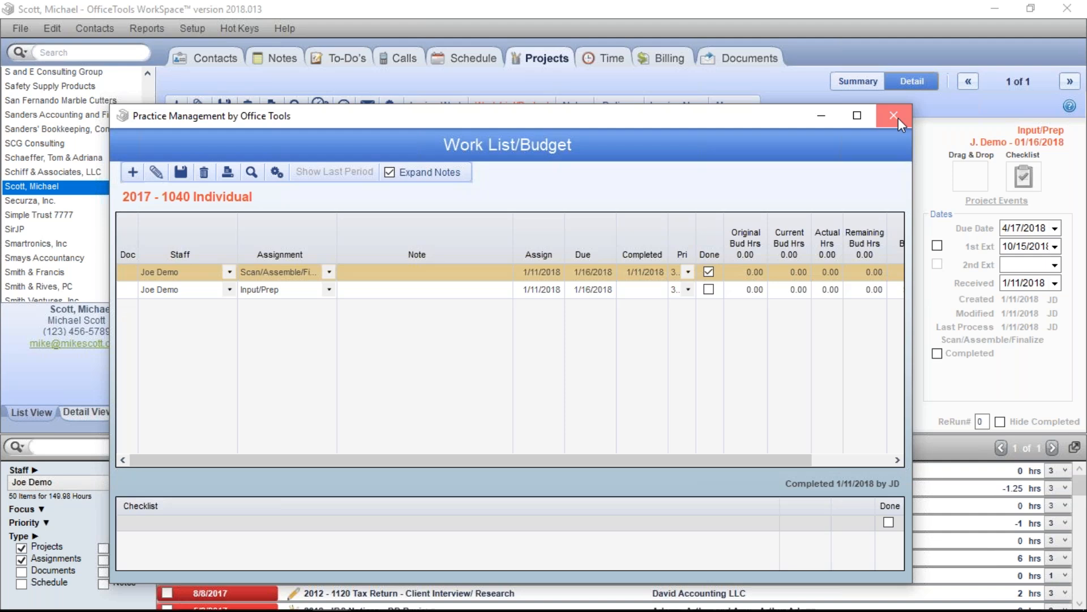
click(898, 118)
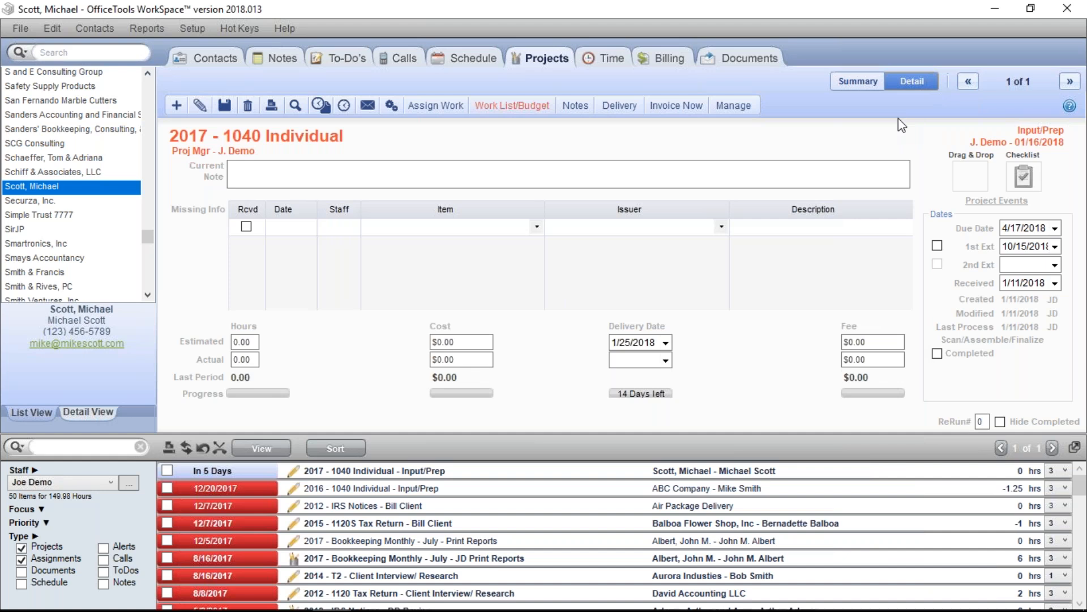
Open the project reports and move the Reports window up so that all its options are accessible
click(144, 29)
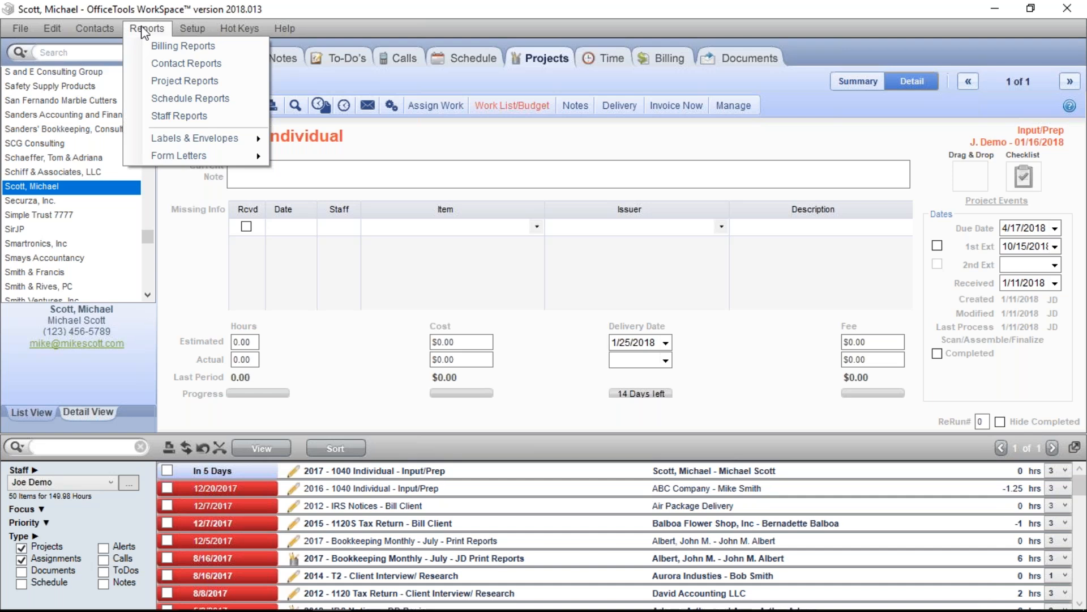
click(175, 80)
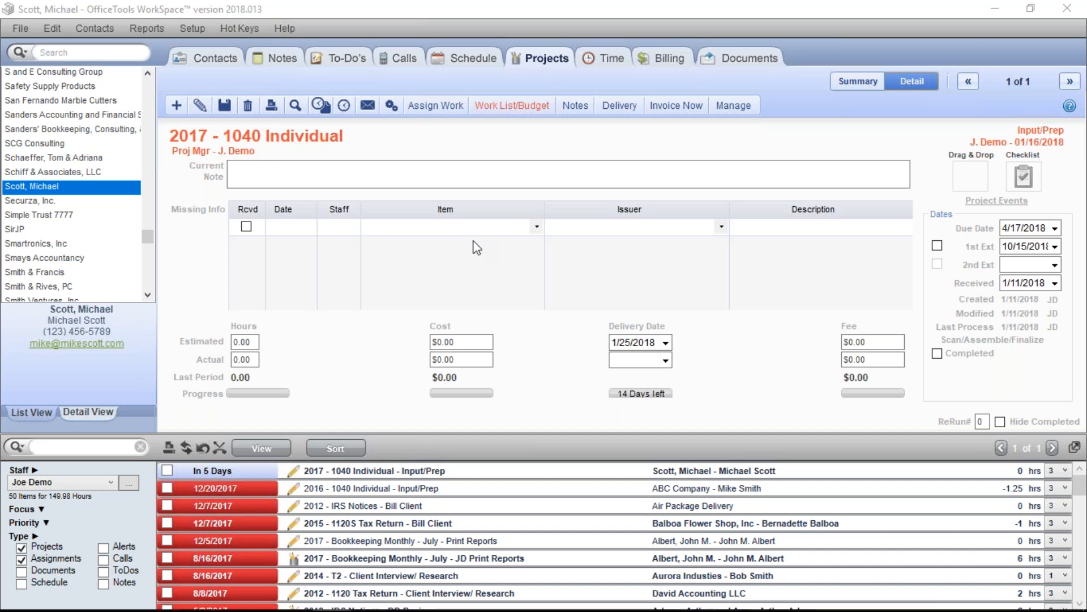
click(184, 260)
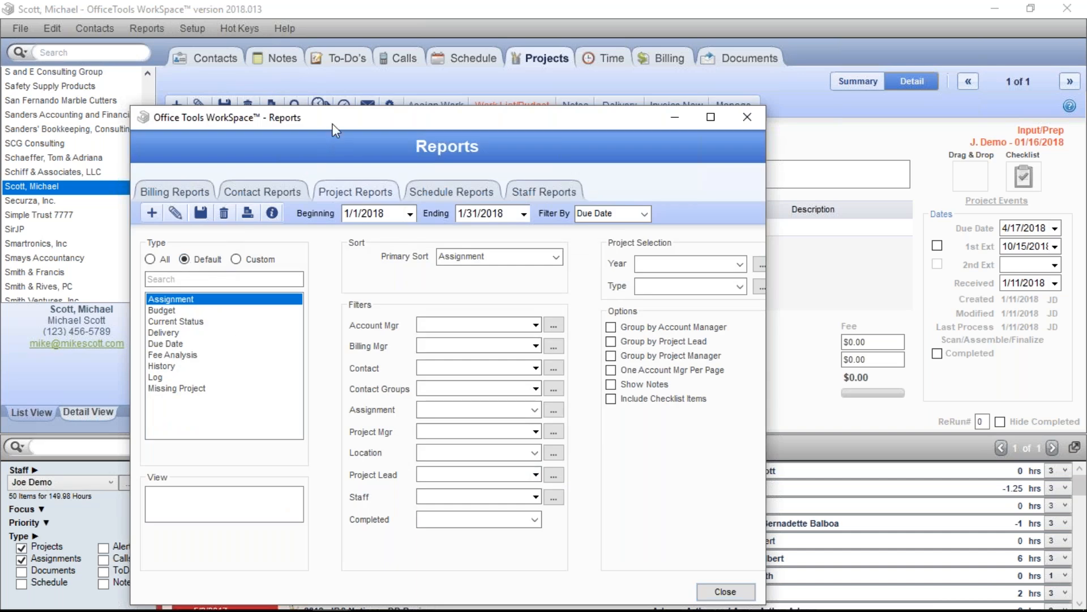
drag(338, 114, 450, 35)
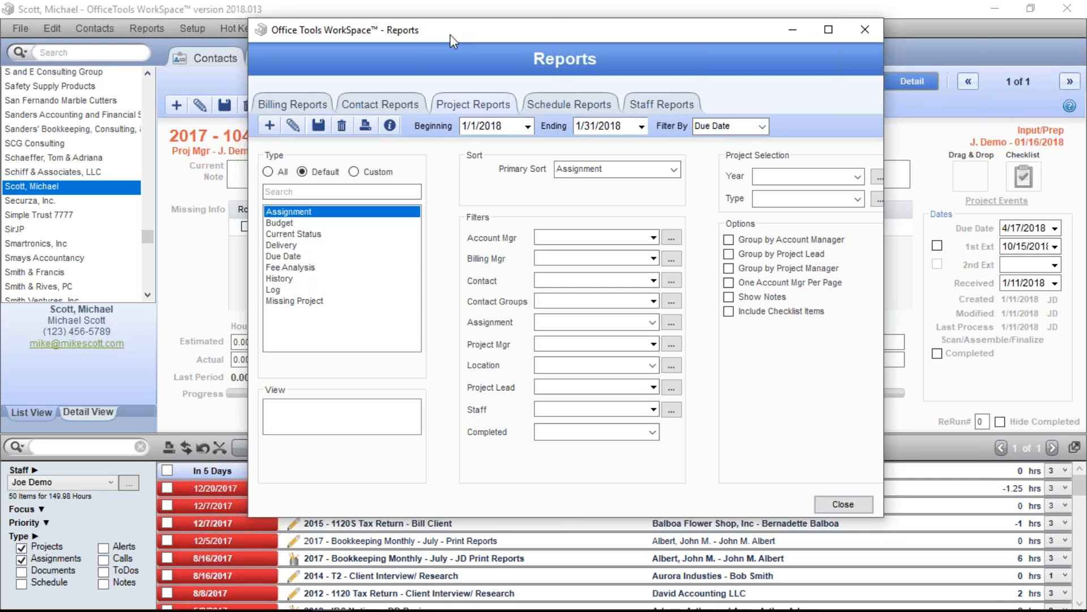
View the History project report's options, run the Log project report, and close the resulting report
click(316, 279)
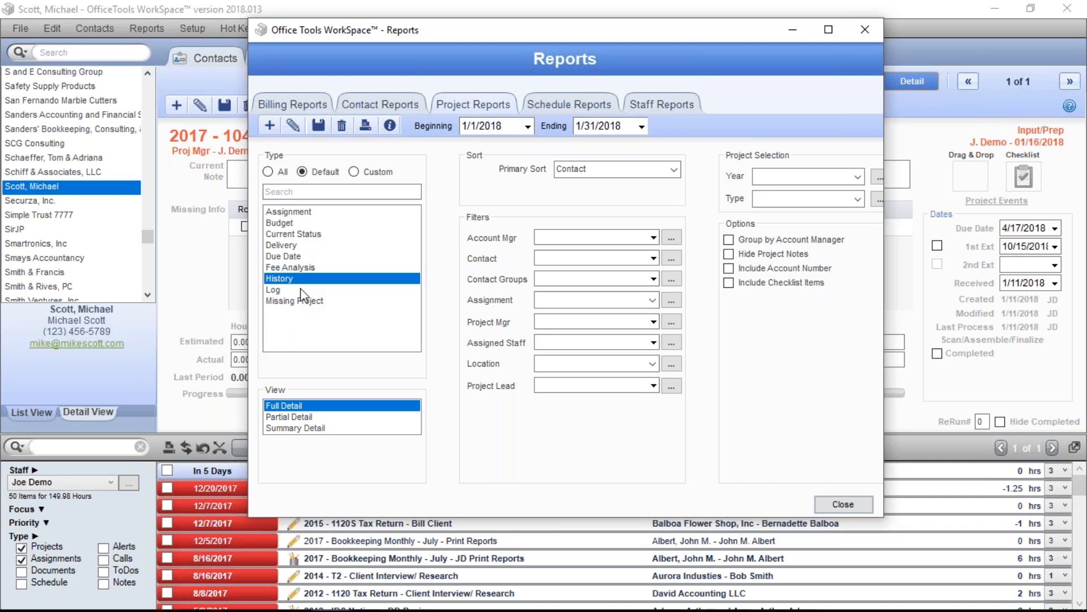
click(300, 289)
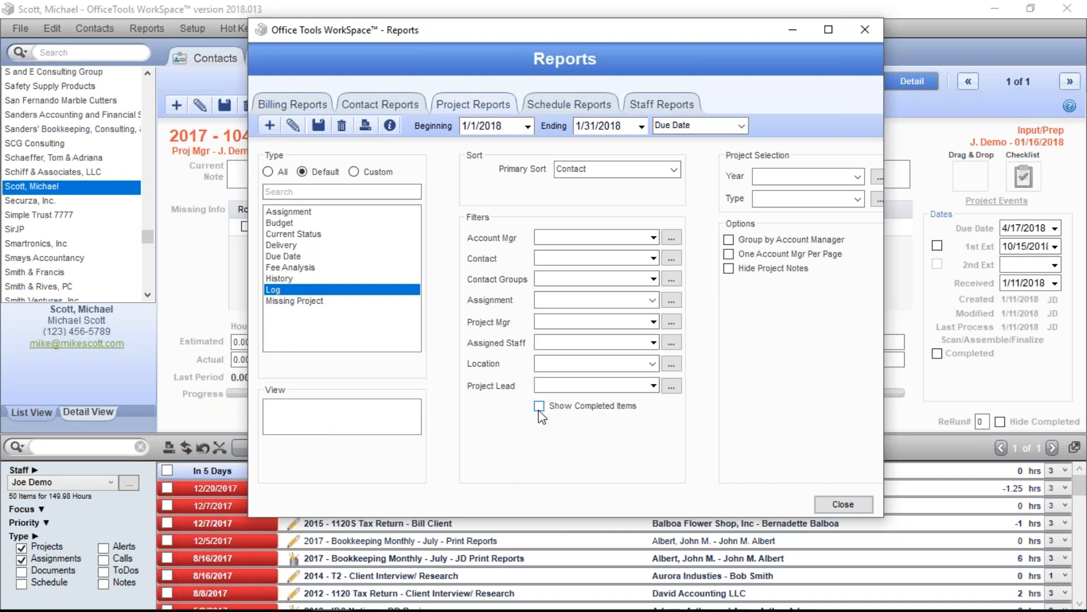
double_click(390, 290)
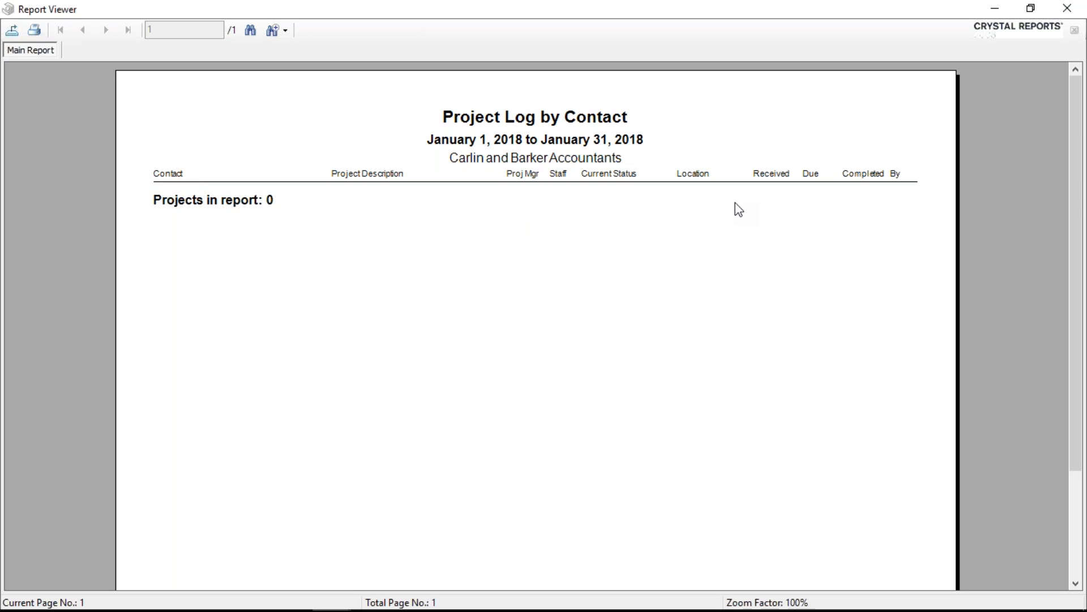
click(1067, 10)
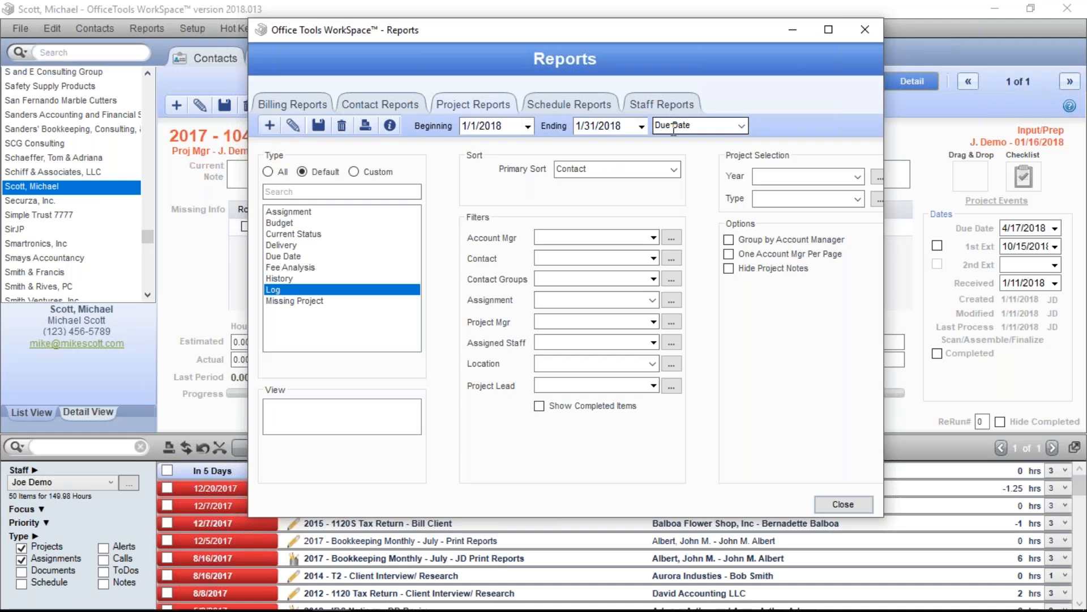
Run the Current Status project report with the beginning date set to 1/1/2017, and close it after reviewing
click(320, 234)
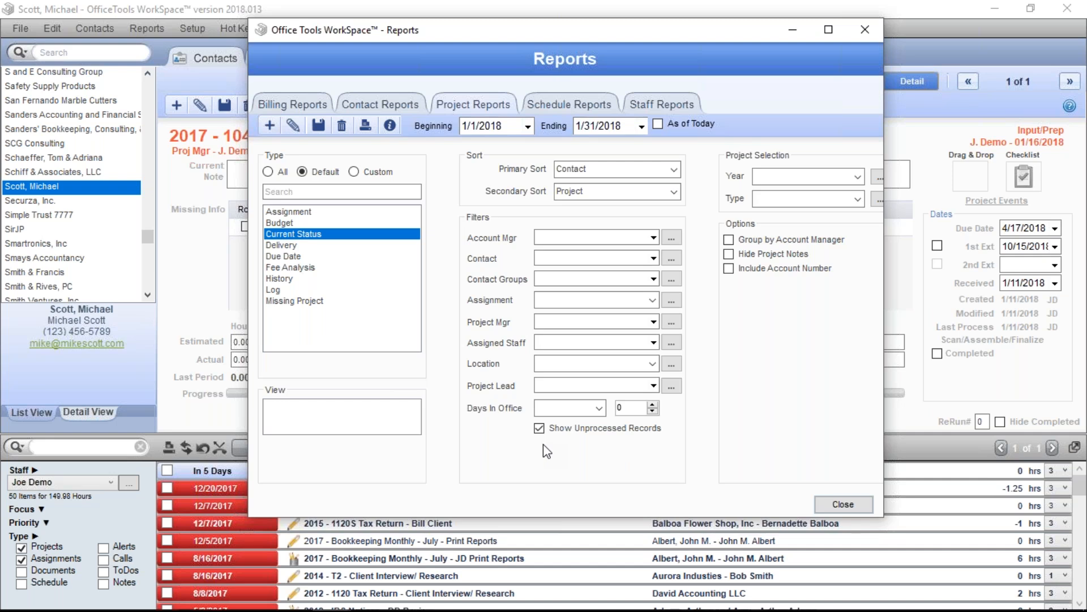
click(508, 125)
key(BackSpace)
text(7)
double_click(367, 235)
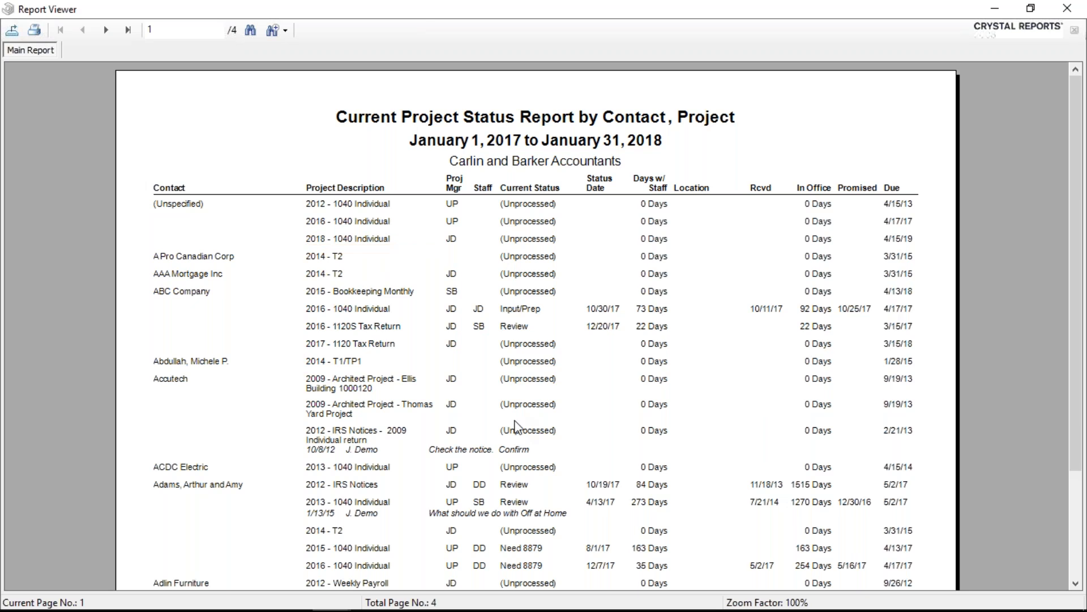
click(167, 207)
click(1066, 9)
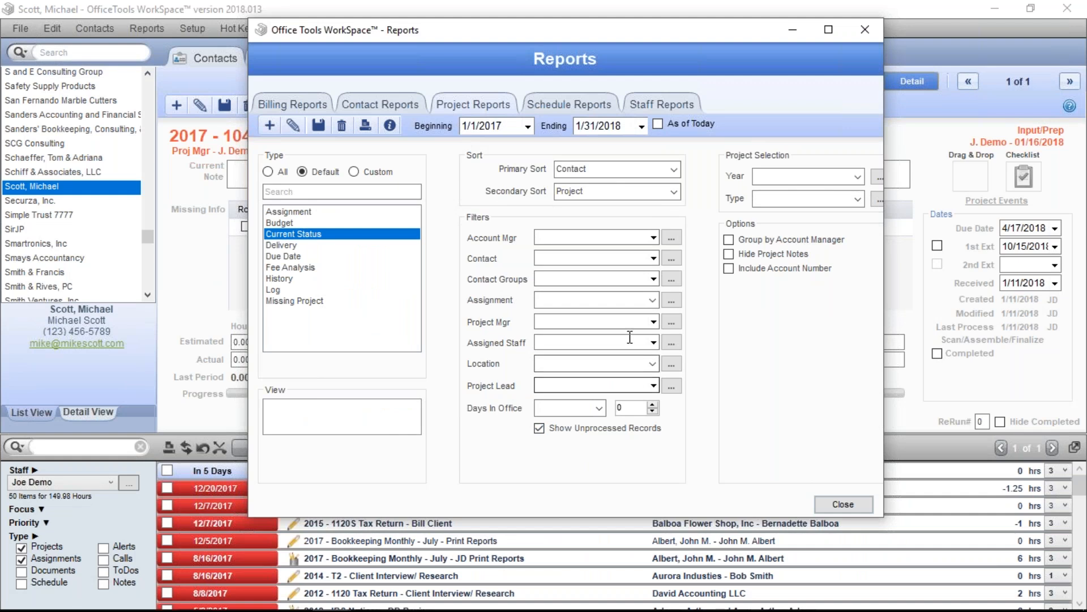
Filter the Current Status report to the assignment (No Current Status), run it, and close the resulting report
click(653, 300)
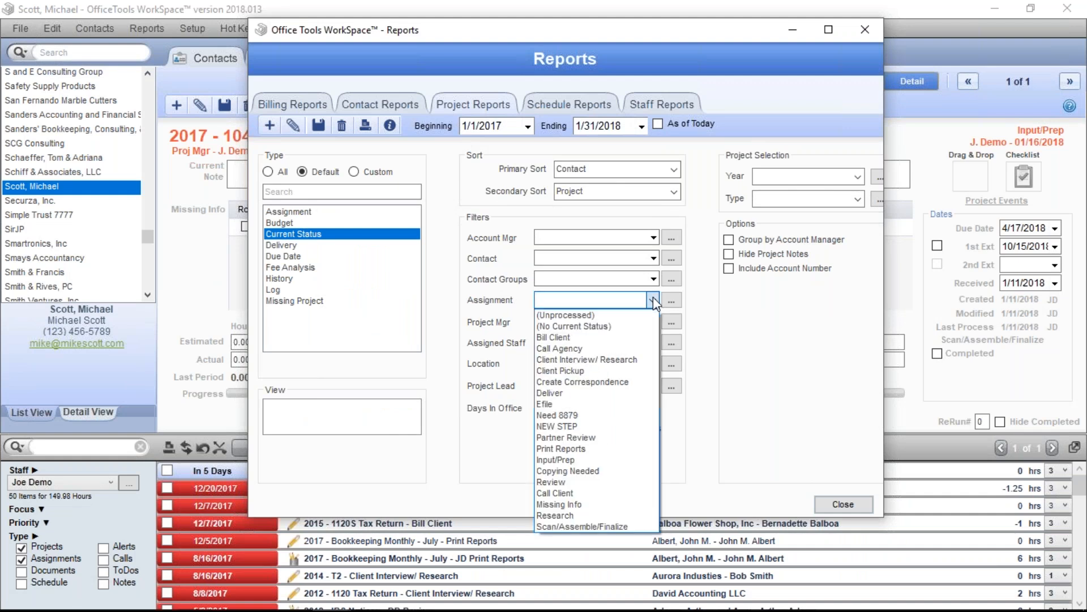
click(618, 327)
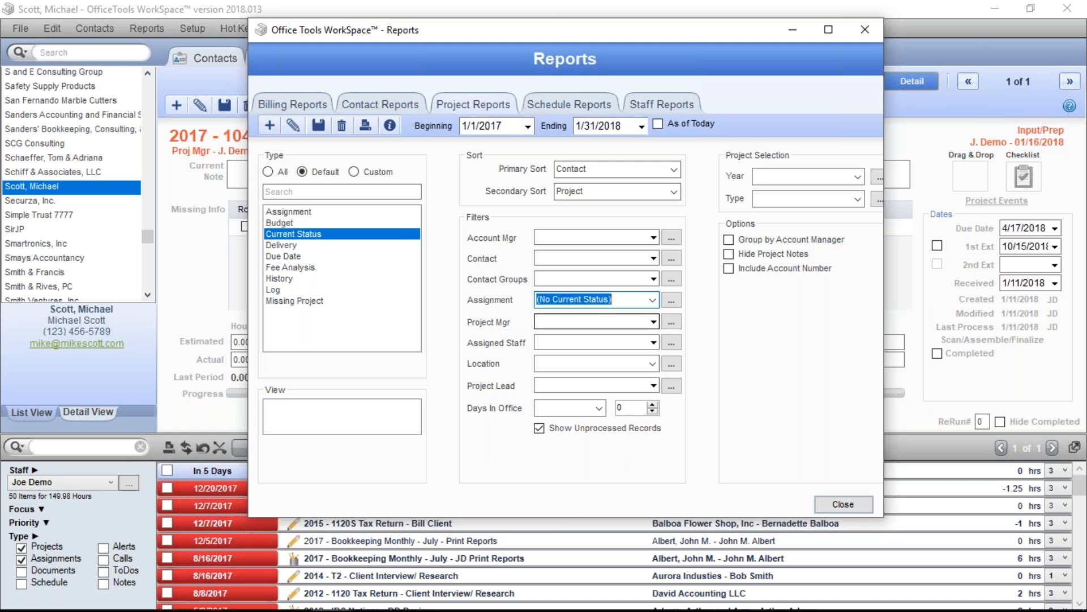
double_click(368, 240)
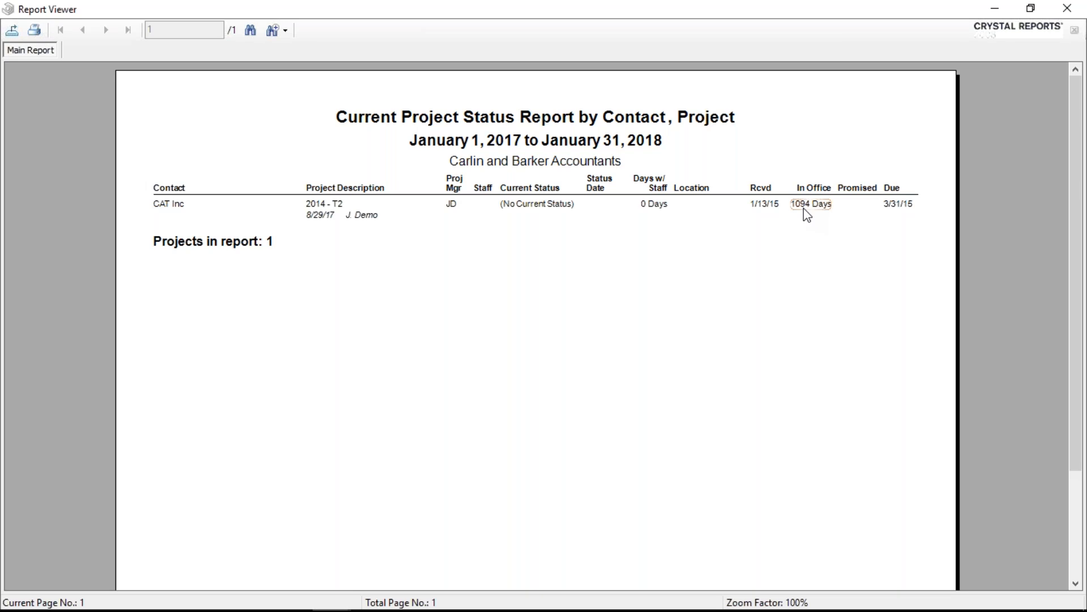
click(1064, 11)
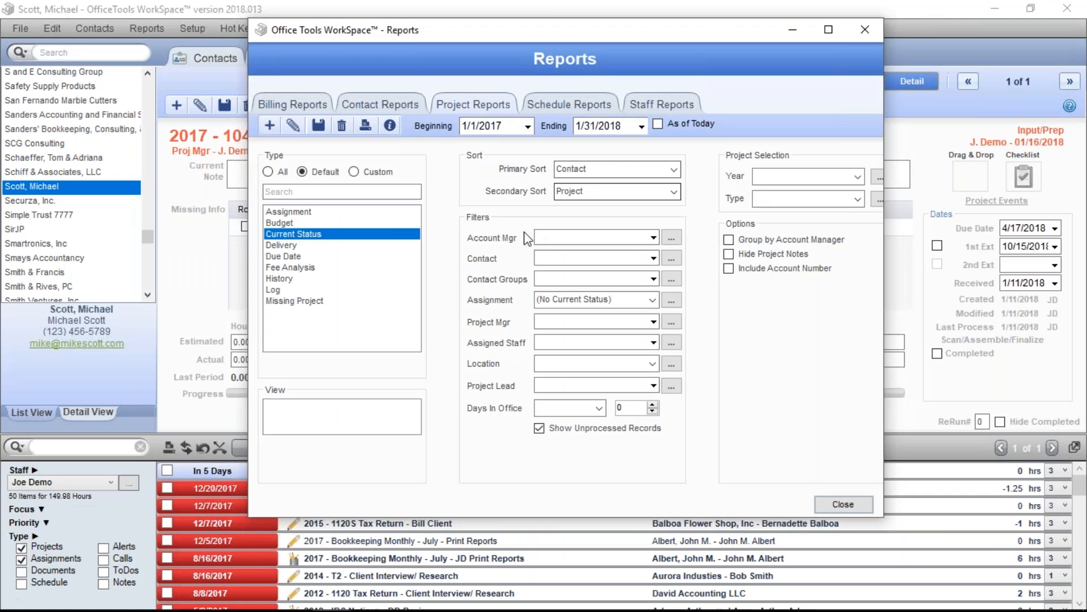
Review the Due Date project report's view, filters and options, and close the Reports window
click(324, 258)
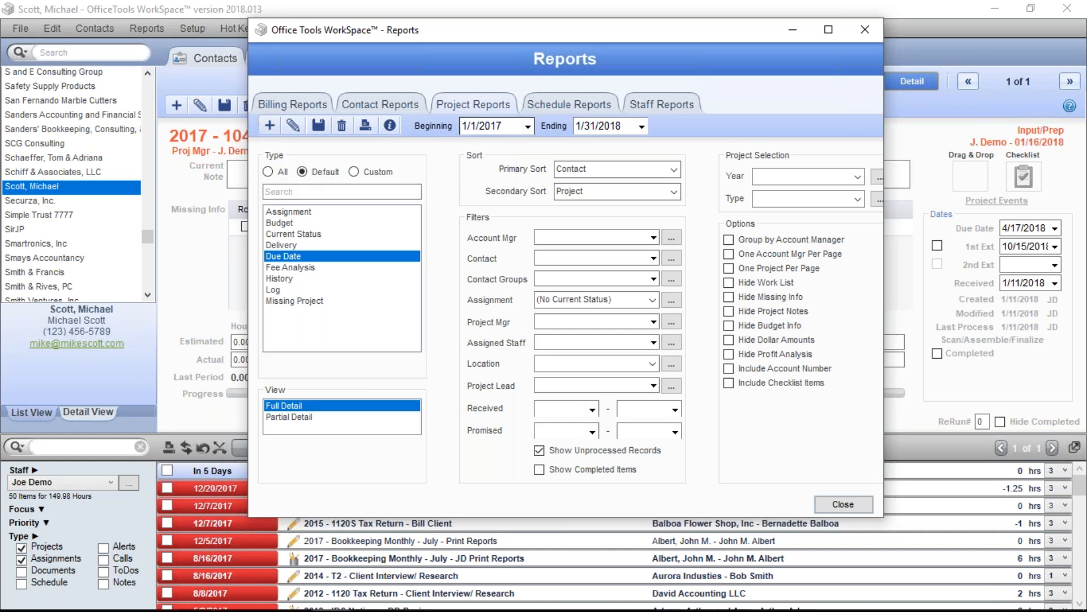
click(865, 30)
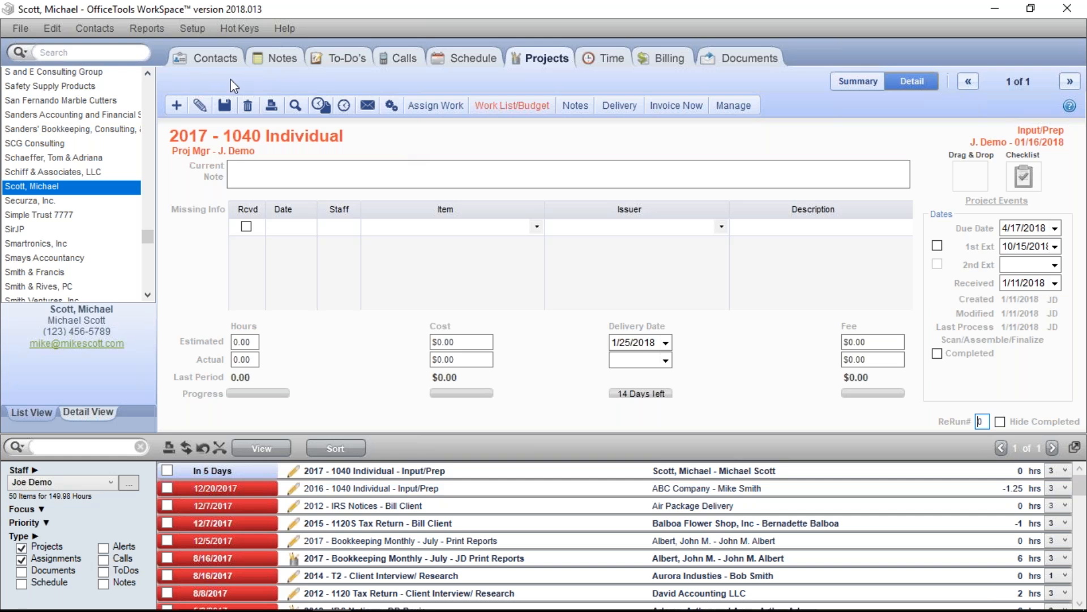
Review the Project Options in the company's Project Settings, and close them along with the assignment group setup
click(193, 34)
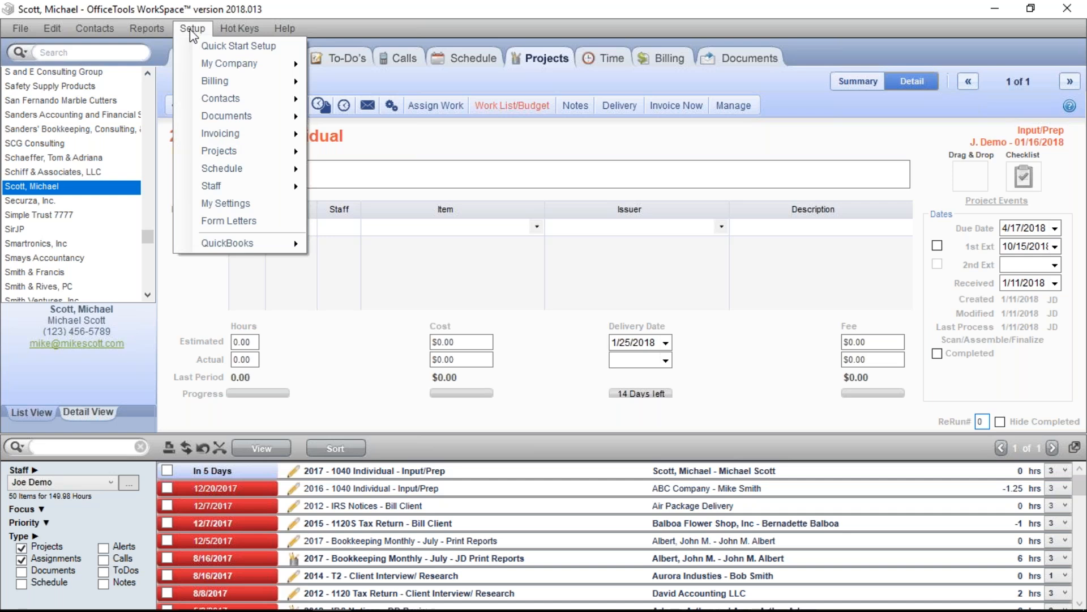
mouse_move(213, 61)
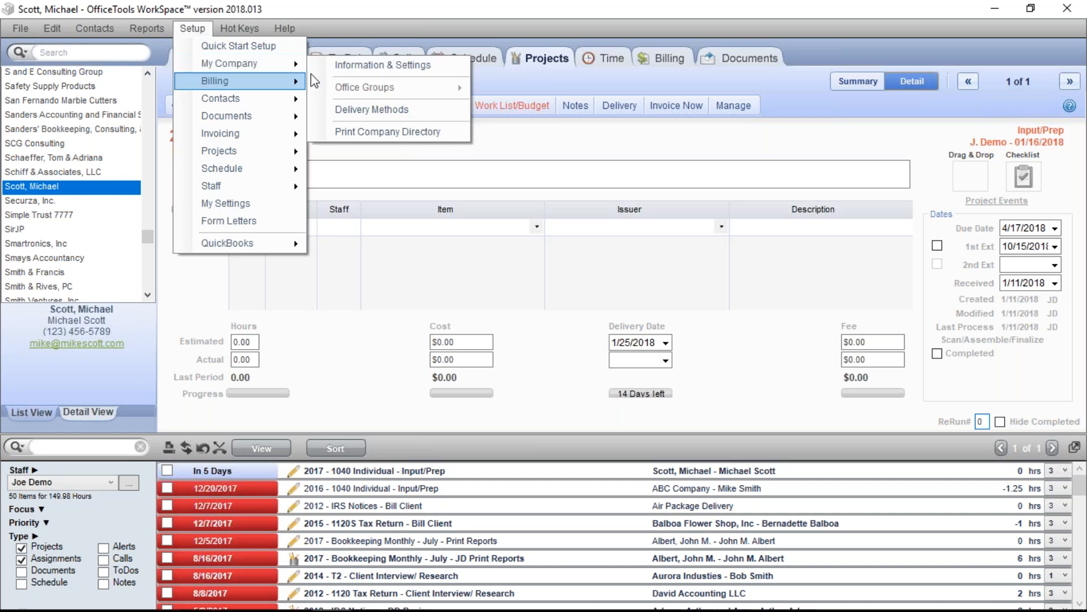
click(339, 65)
click(397, 443)
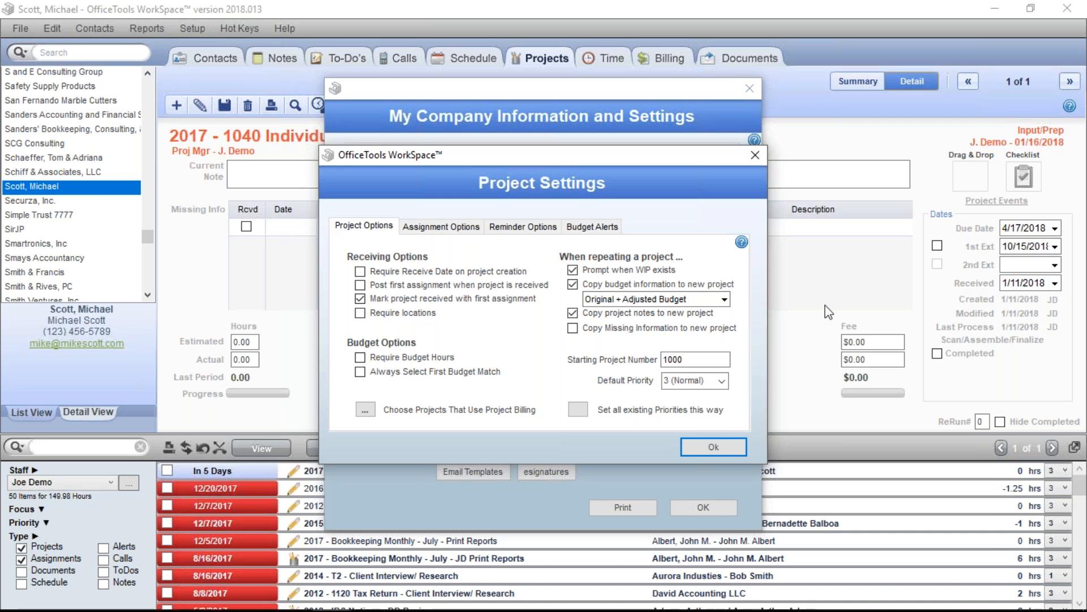
mouse_move(499, 303)
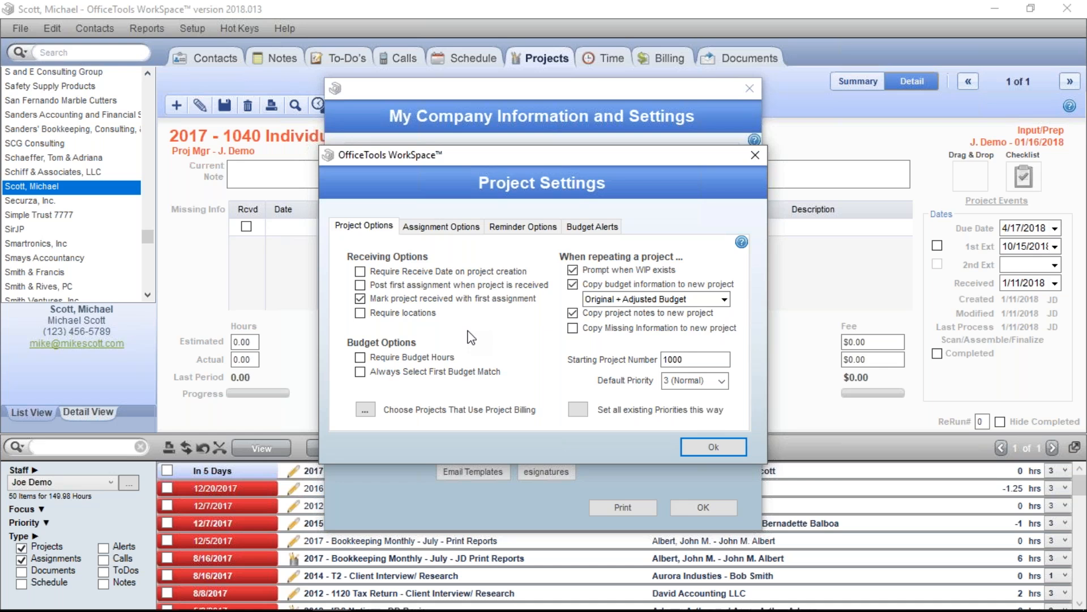
click(715, 445)
click(619, 366)
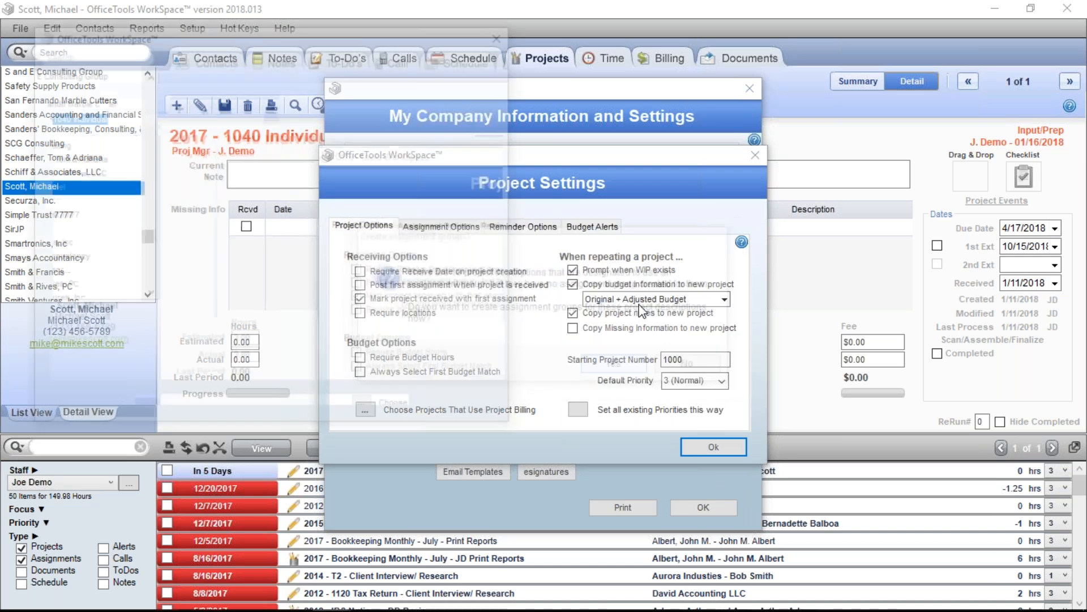
click(505, 32)
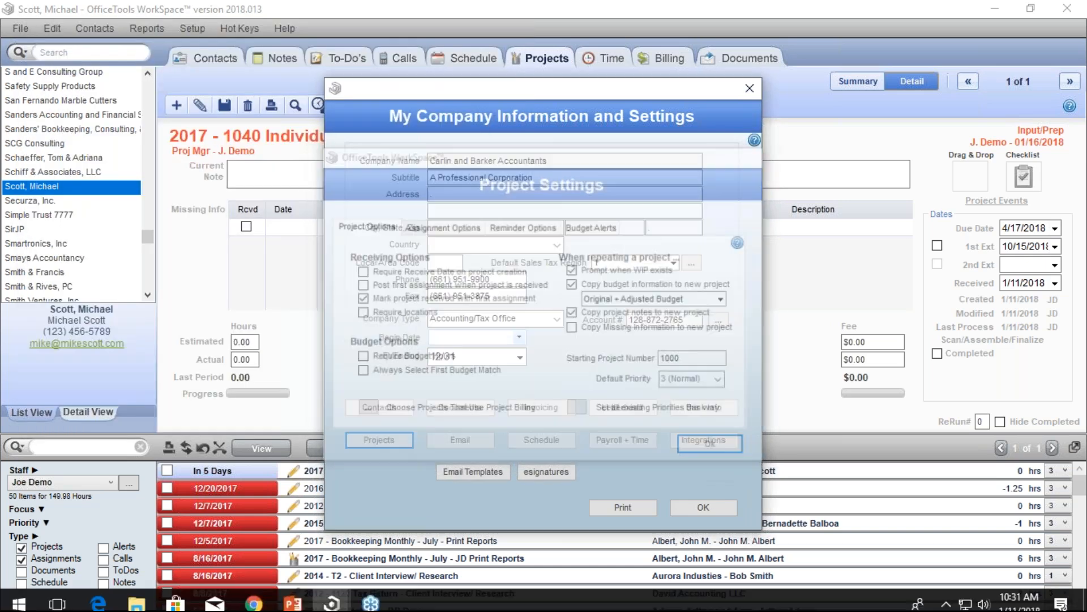
Switch to PowerPoint, start the slide show from the agenda slide, and advance to the What Now? slide
click(291, 595)
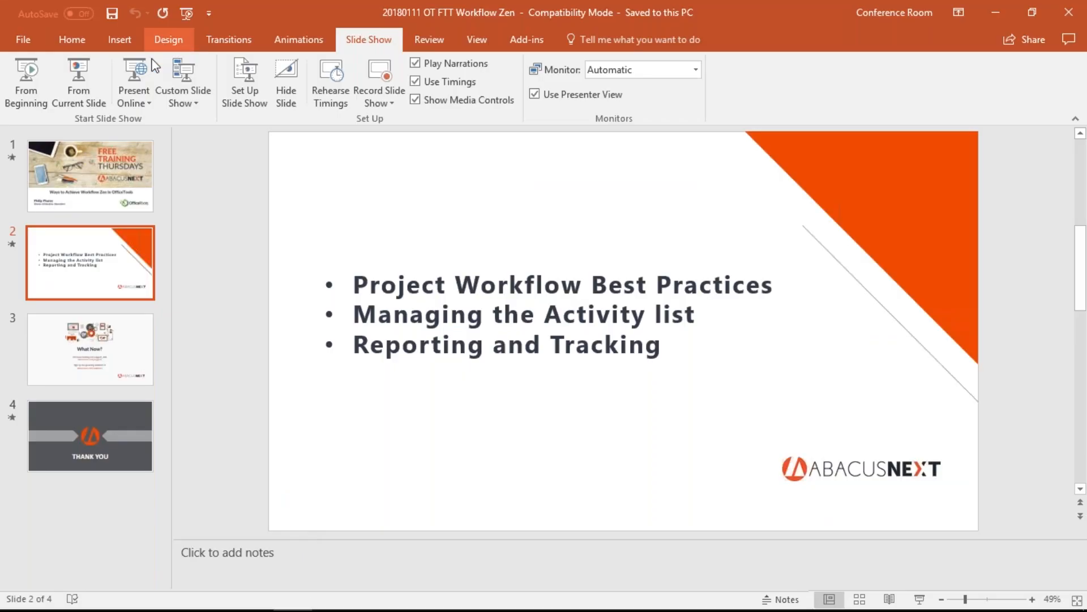
click(80, 73)
click(482, 396)
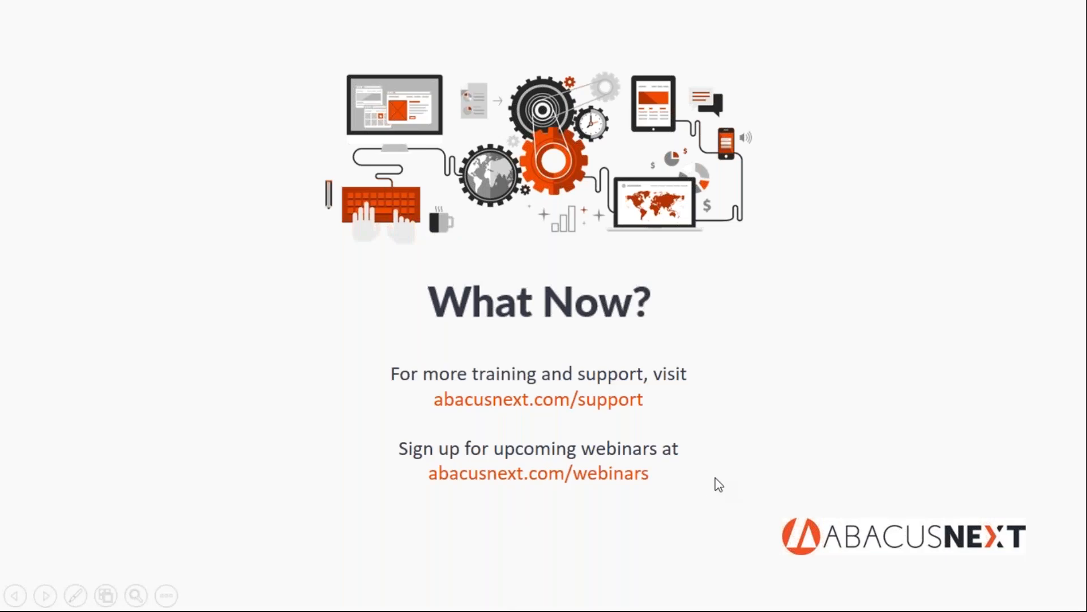